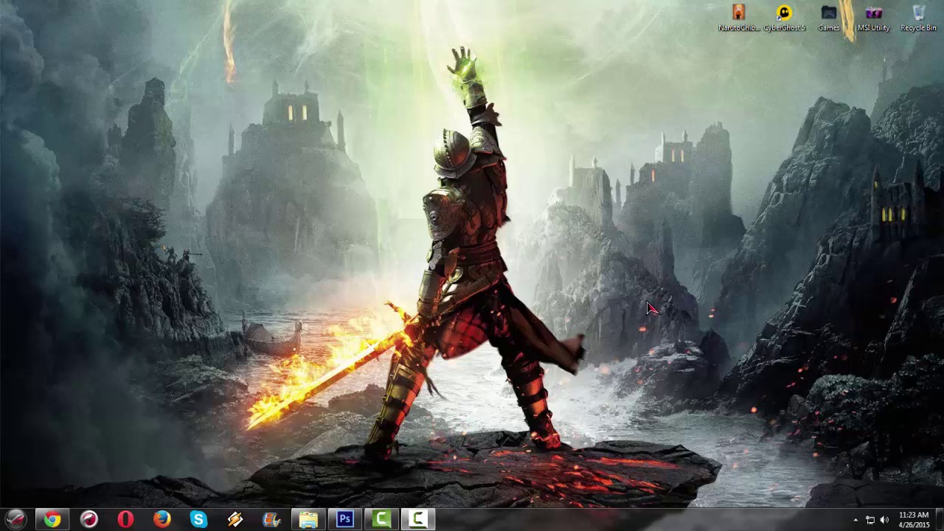
# Switch to Photoshop and examine the finished chibi artwork in NarutoChibiTutorial.psd
pyautogui.click(345, 520)
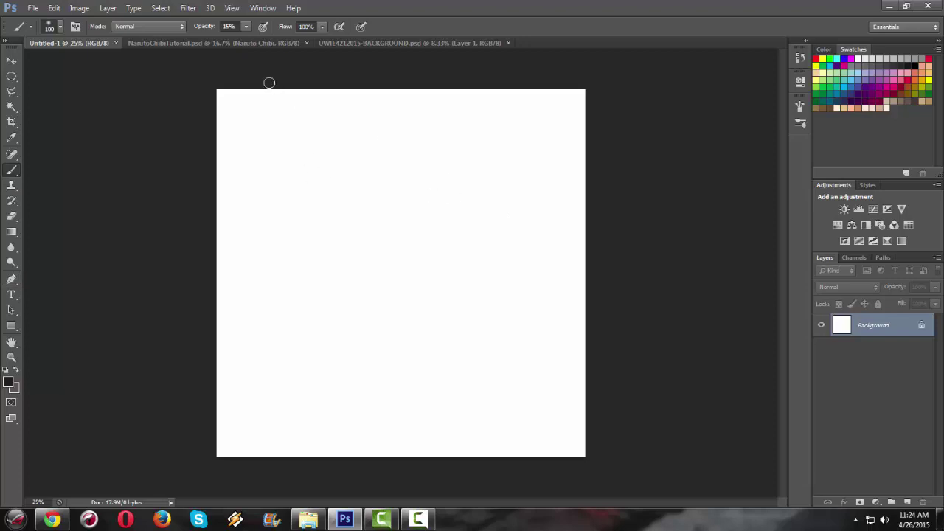
pyautogui.click(264, 46)
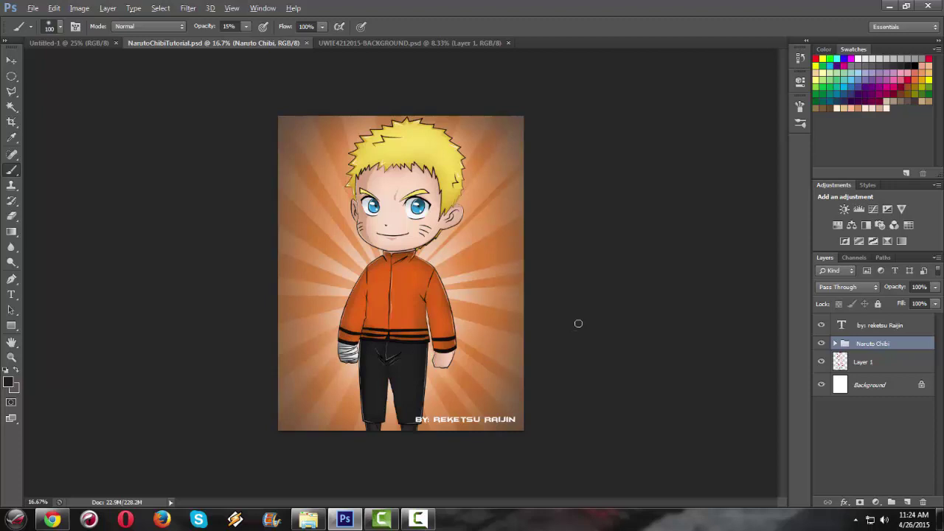
pyautogui.scroll(2, 577, 323)
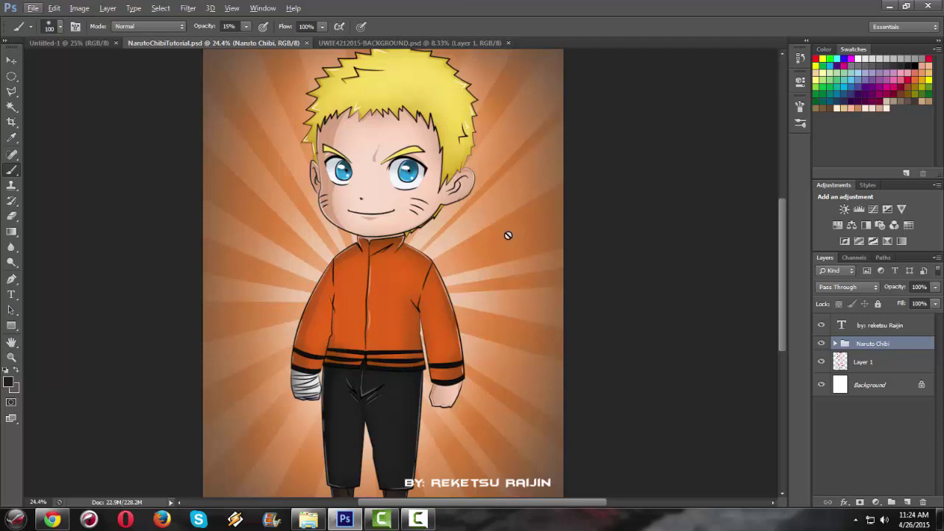
pyautogui.scroll(-1, 506, 224)
pyautogui.scroll(1, 506, 225)
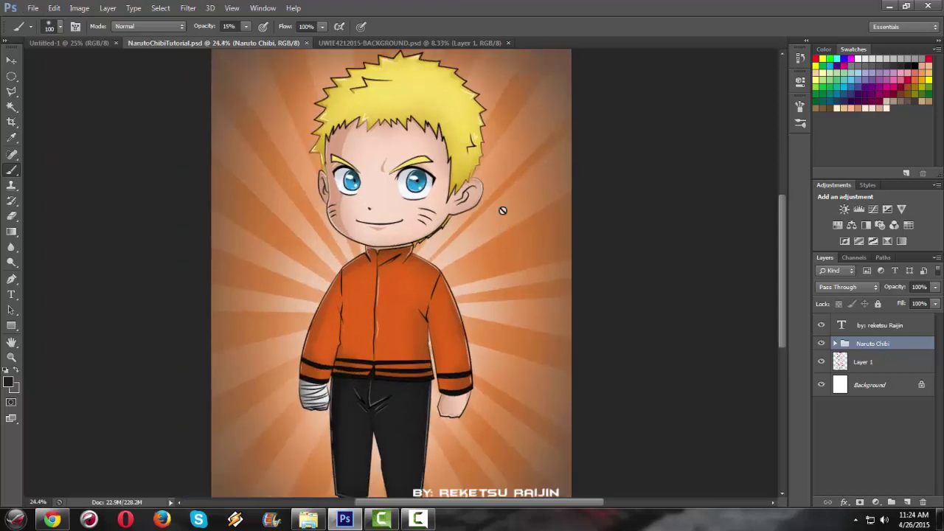
# Examine the character's line art and colouring in UWIE4212015-BACKGROUND.psd
pyautogui.click(413, 43)
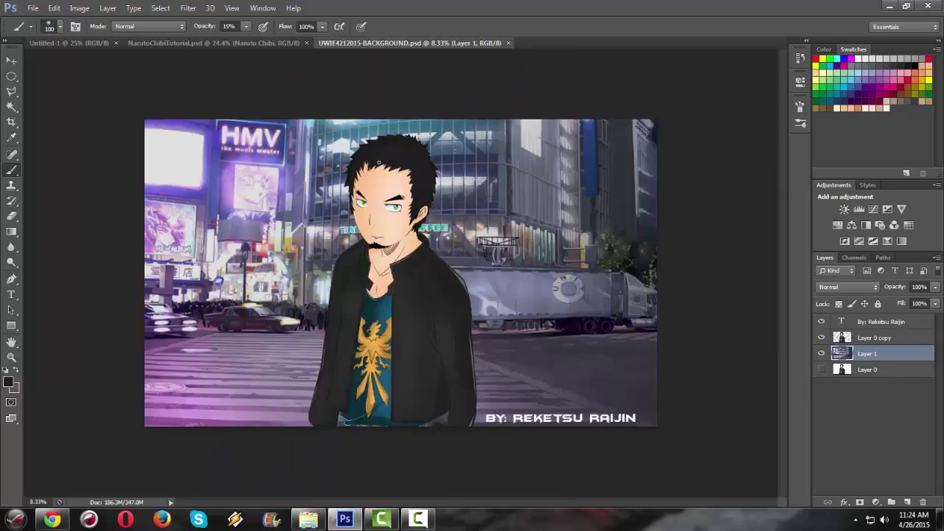
pyautogui.scroll(2, 542, 239)
pyautogui.scroll(1, 538, 240)
pyautogui.scroll(-1, 537, 240)
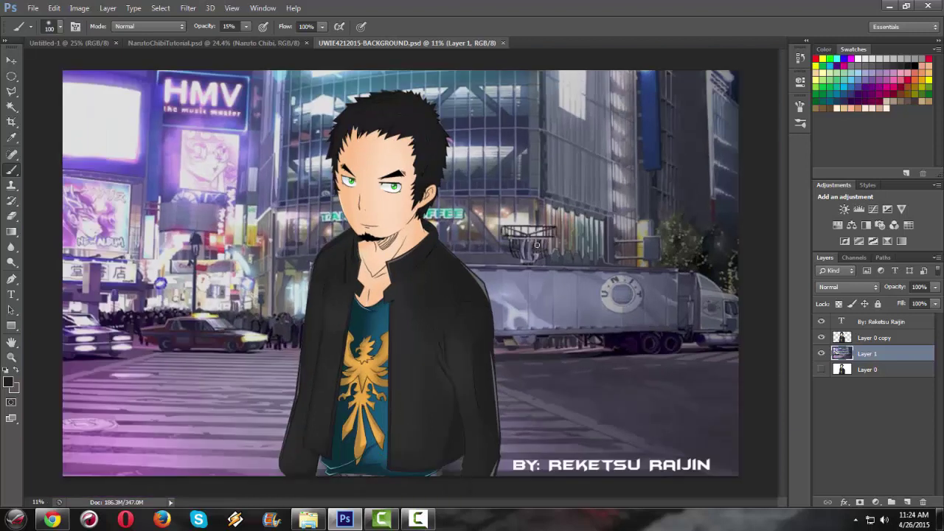
pyautogui.scroll(1, 539, 239)
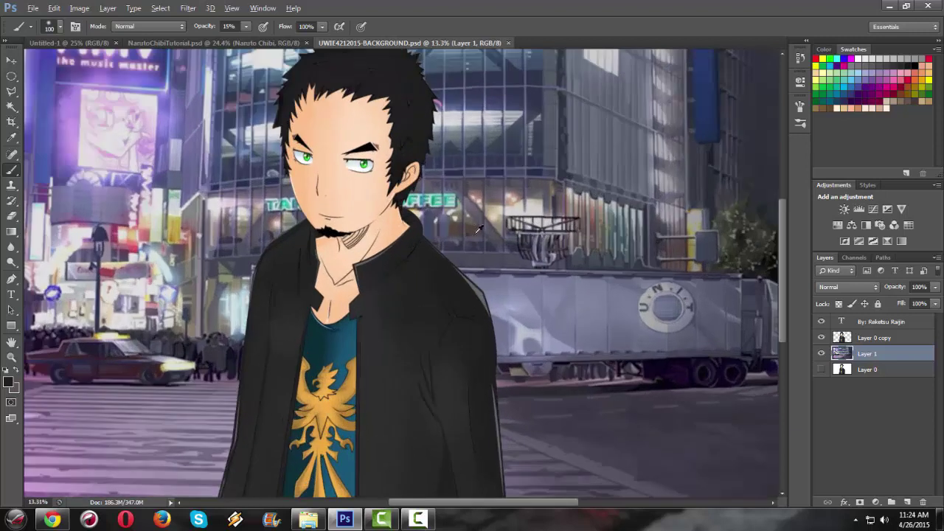
pyautogui.scroll(-2, 480, 222)
pyautogui.scroll(1, 478, 229)
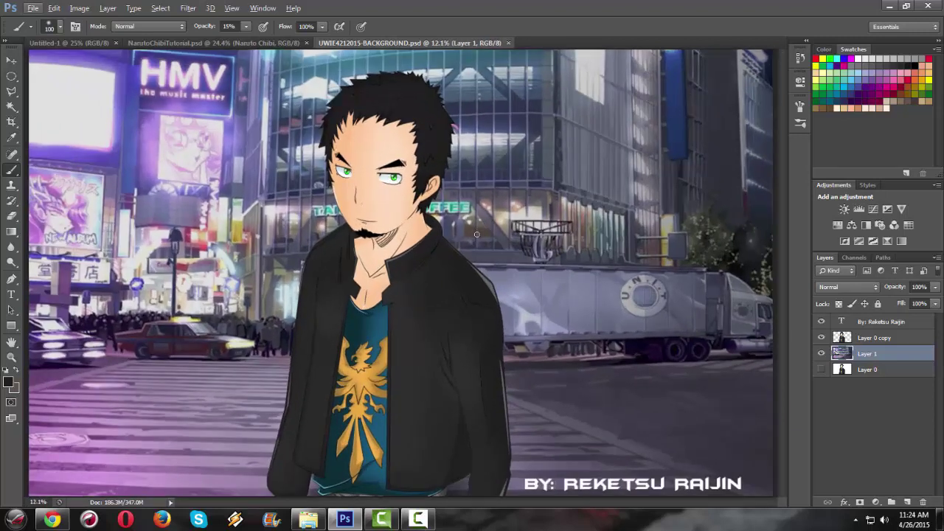
pyautogui.scroll(3, 478, 232)
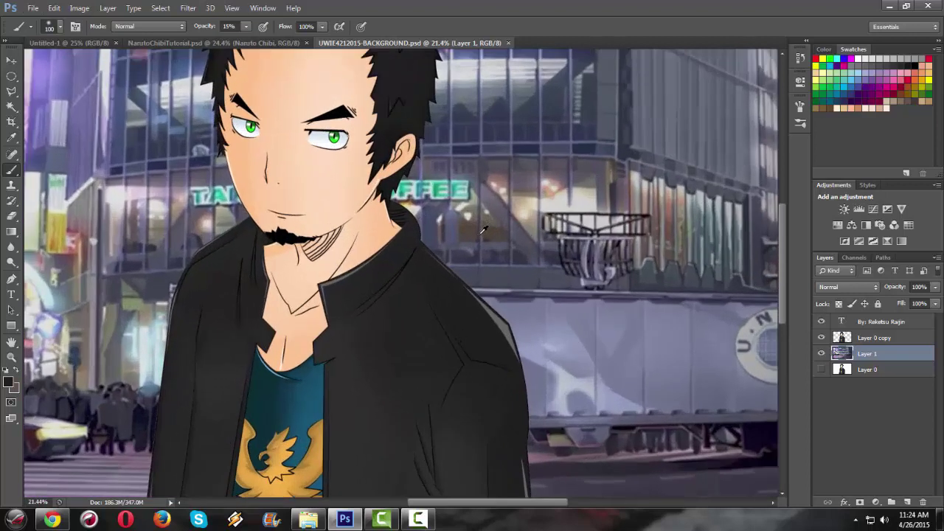
pyautogui.scroll(3, 483, 228)
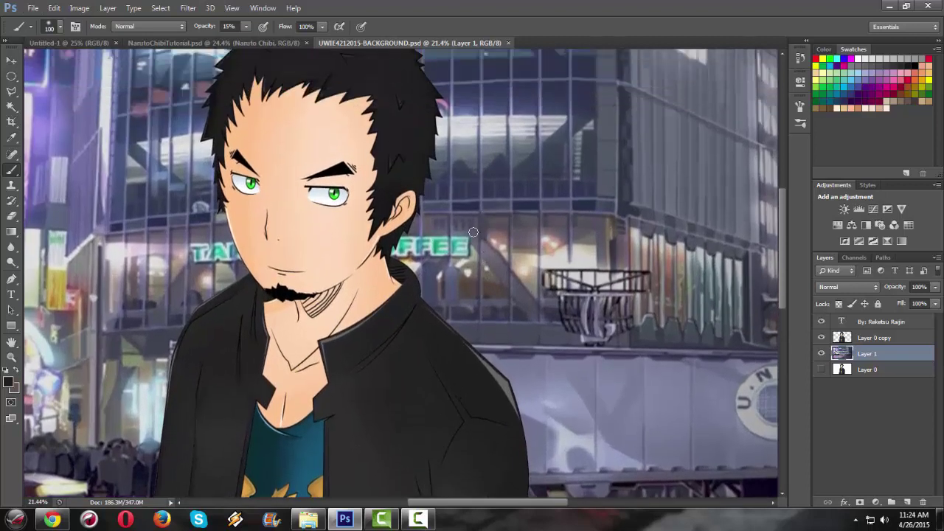
pyautogui.scroll(1, 452, 224)
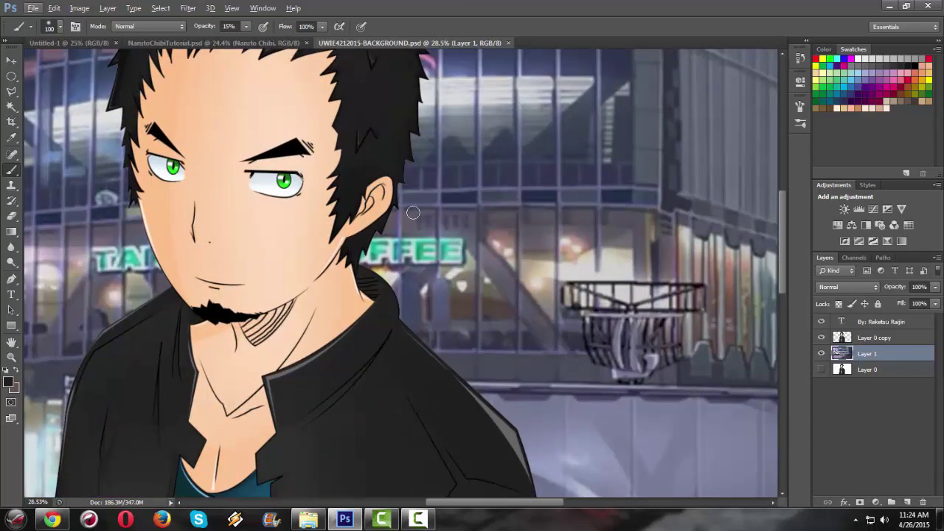
pyautogui.scroll(-1, 413, 213)
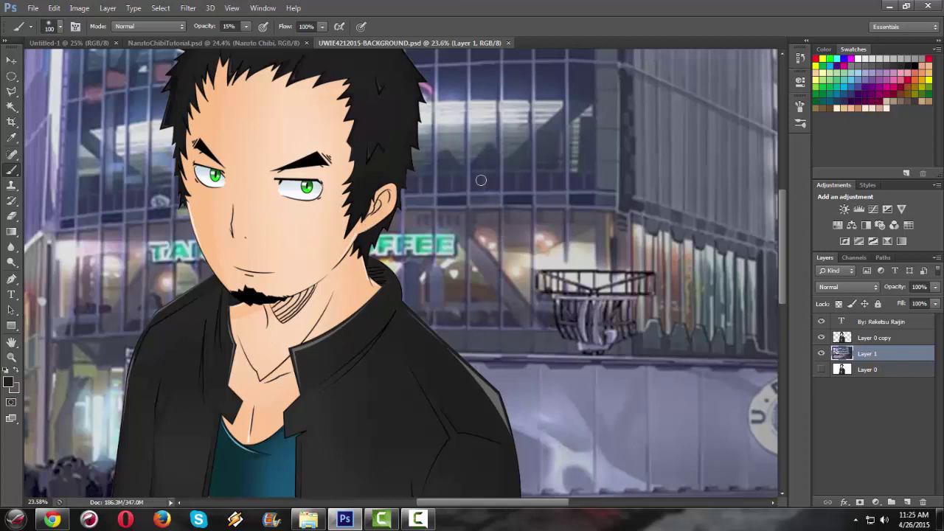
# In the blank Untitled-1 document, choose the Round Point bristle brush tip and set its size to 25 px
pyautogui.click(247, 43)
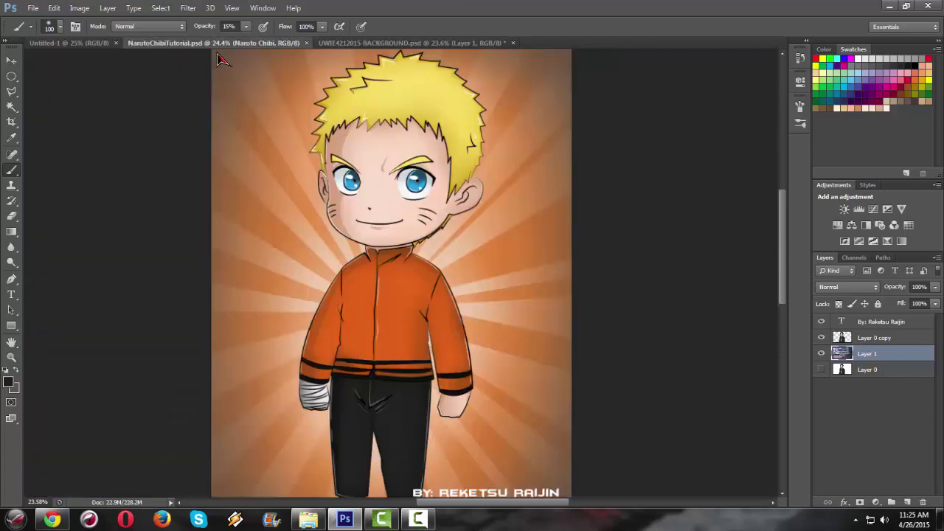
pyautogui.click(98, 44)
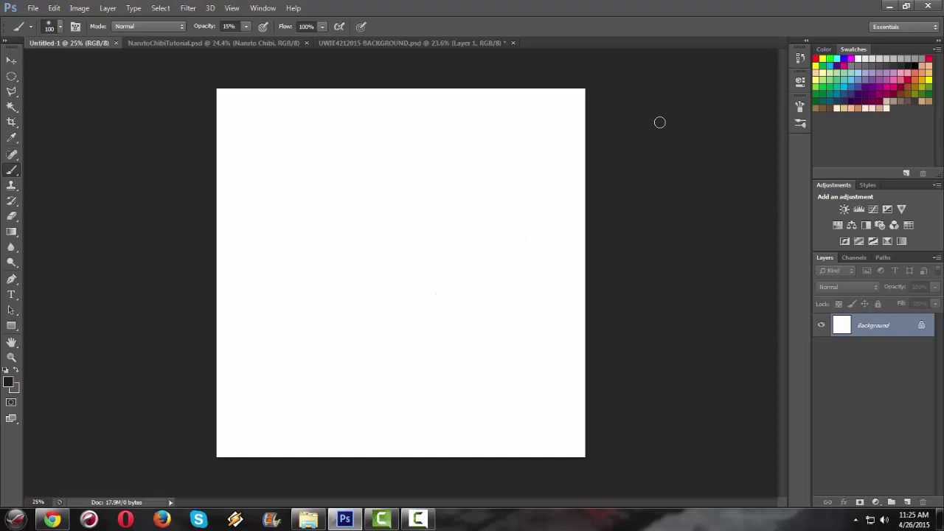
pyautogui.click(800, 107)
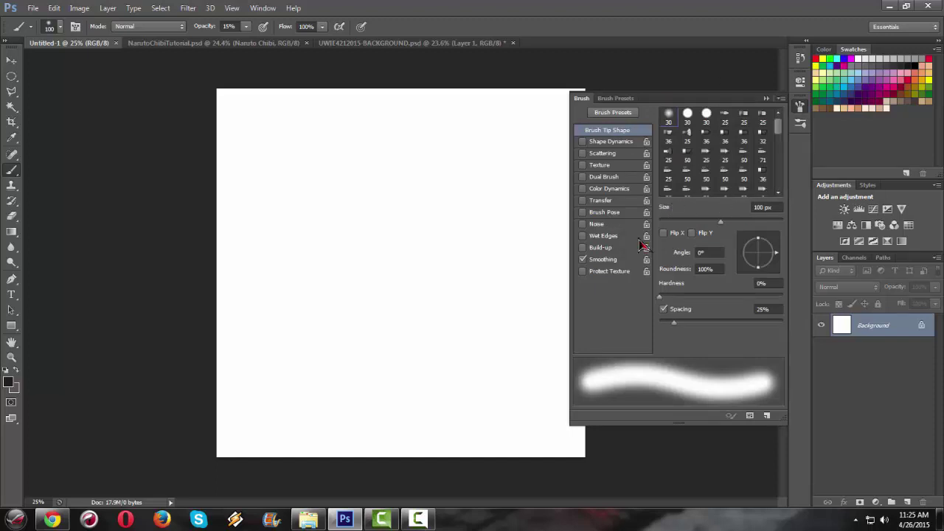
pyautogui.click(727, 120)
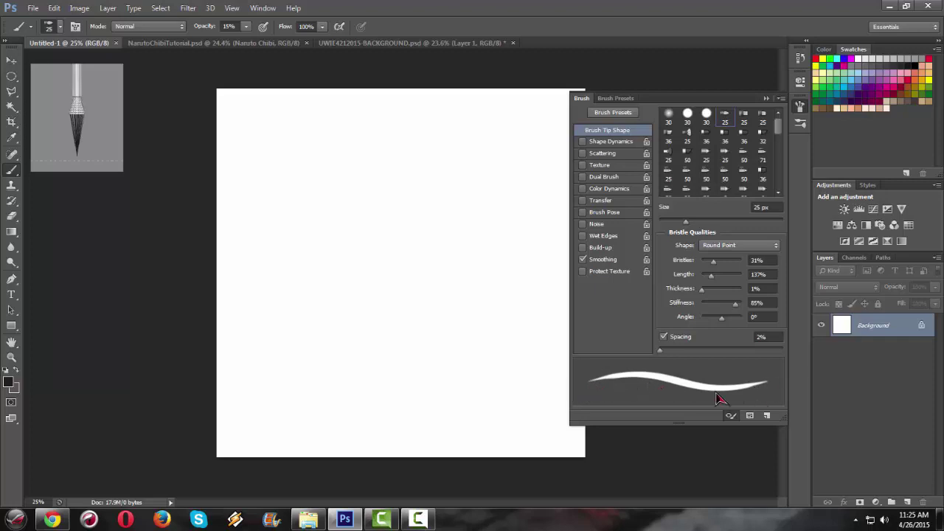
pyautogui.click(775, 208)
pyautogui.write('15')
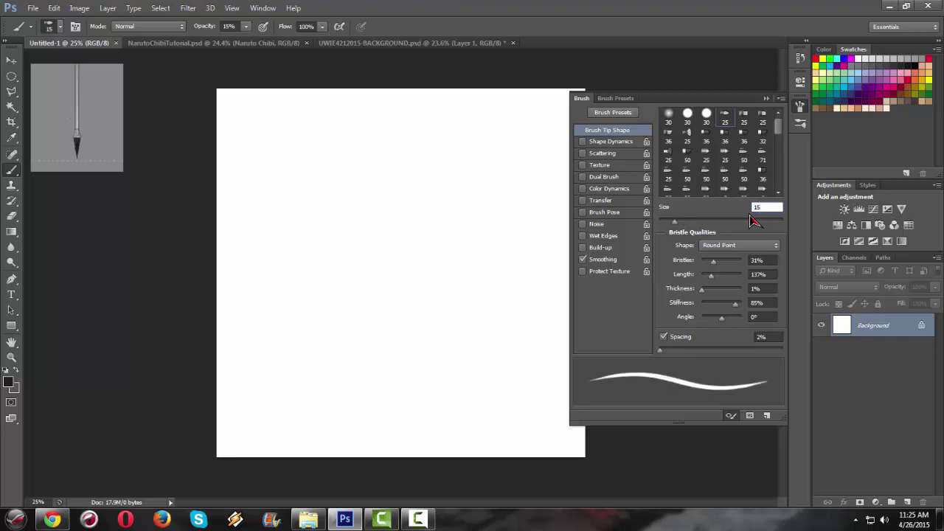
pyautogui.press('BackSpace')
pyautogui.write('25')
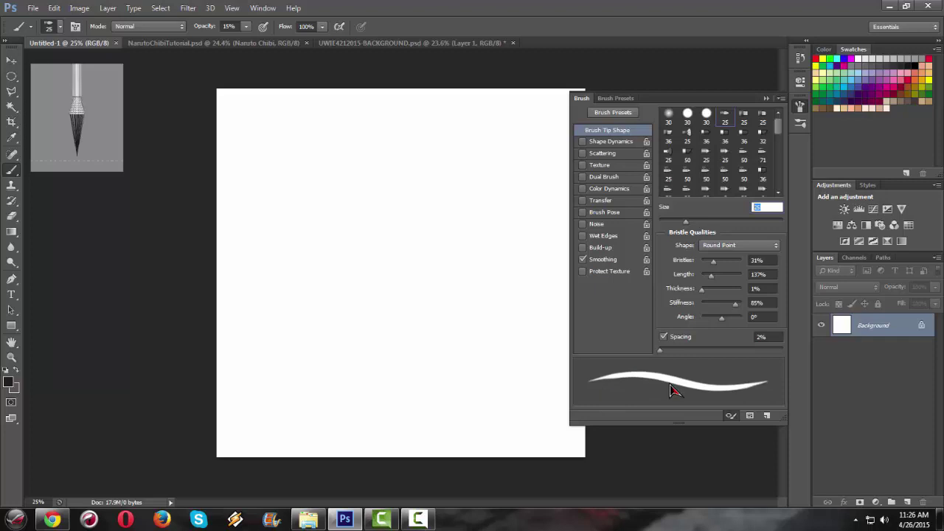
pyautogui.click(615, 102)
pyautogui.click(582, 98)
pyautogui.click(767, 98)
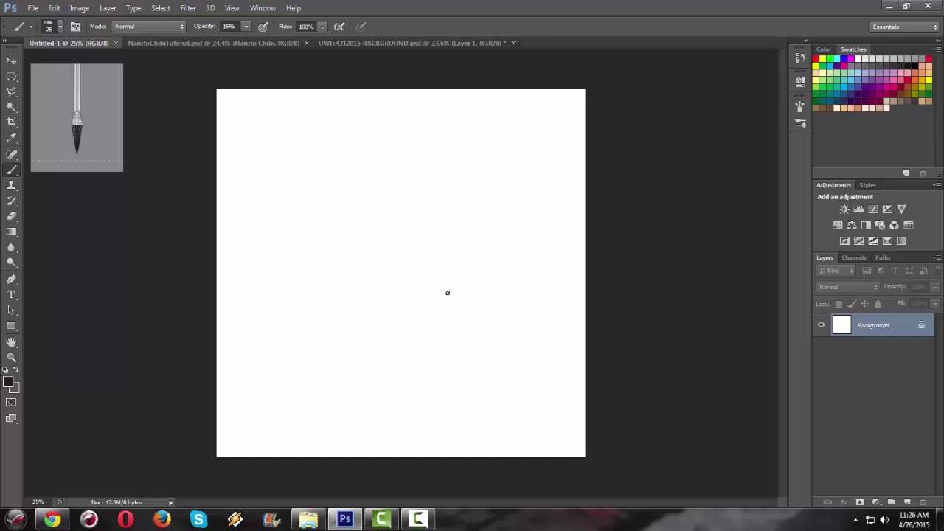
# Add a new layer with the default settings and choose crimson red as the foreground colour for the Brush tool
pyautogui.hotkey('ctrl', 'shift', 'n')
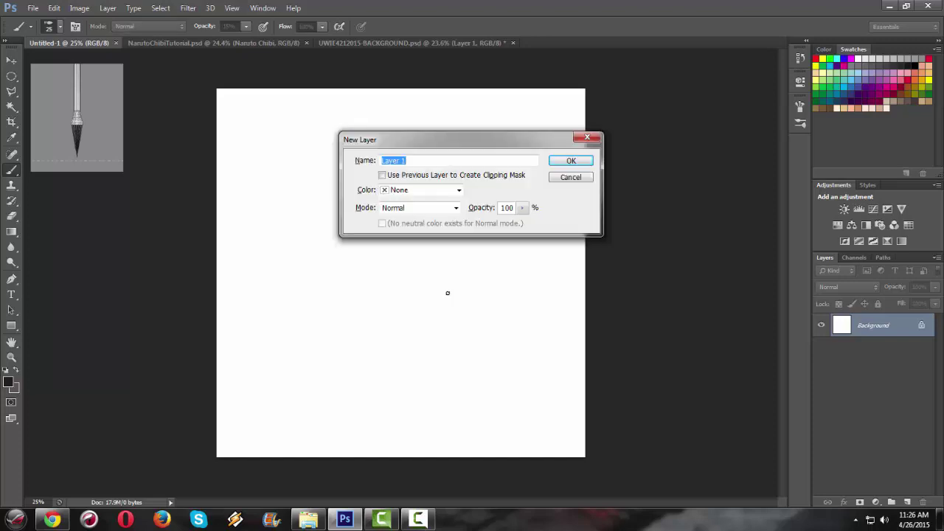
pyautogui.press('Return')
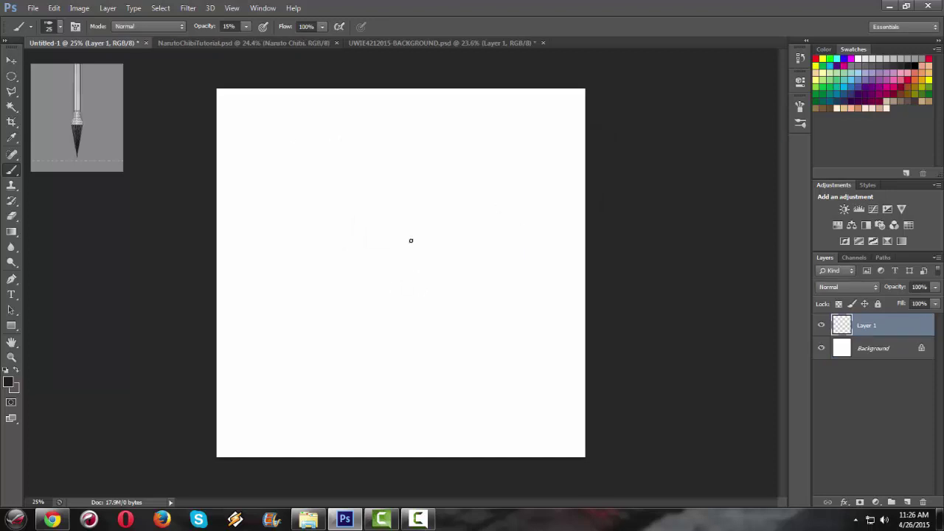
pyautogui.click(928, 59)
pyautogui.rightClick(12, 170)
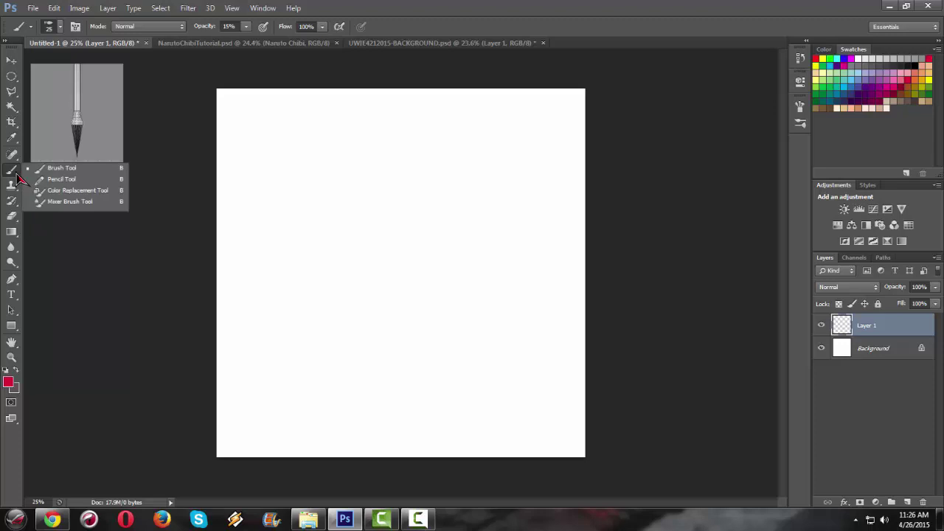
pyautogui.click(702, 22)
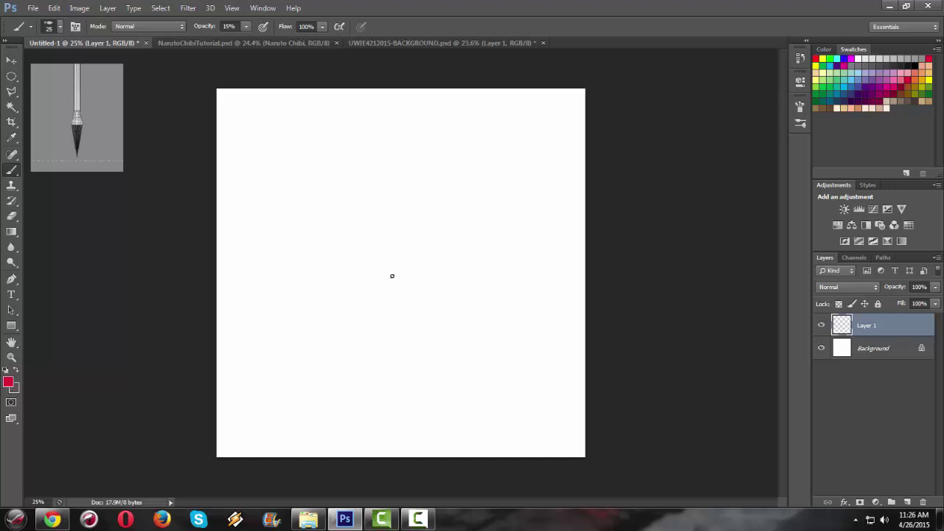
# Sketch the rounded face outline with an ear on each side, near the centre of the canvas, on the new layer
pyautogui.scroll(2, 388, 261)
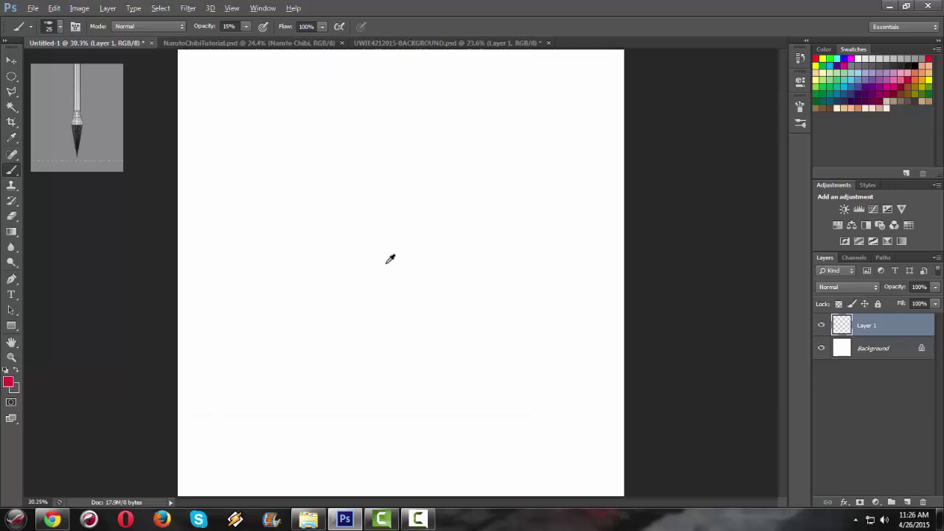
pyautogui.scroll(-1, 388, 229)
pyautogui.moveTo(298, 216); pyautogui.dragTo(319, 290)
pyautogui.moveTo(381, 338)
pyautogui.mouseDown()
pyautogui.moveTo(462, 310)
pyautogui.moveTo(487, 238)
pyautogui.moveTo(522, 253)
pyautogui.moveTo(494, 277)
pyautogui.mouseUp()
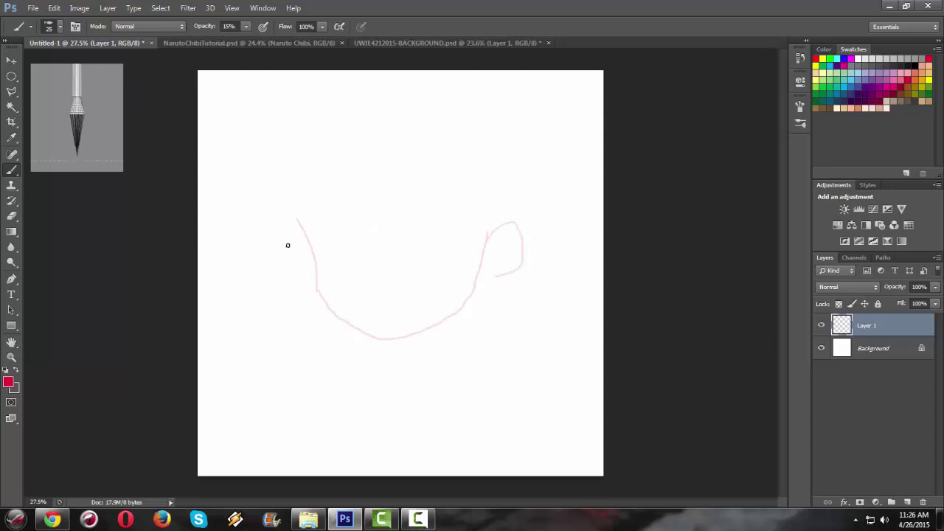
pyautogui.moveTo(300, 221)
pyautogui.mouseDown()
pyautogui.moveTo(287, 240)
pyautogui.moveTo(305, 263)
pyautogui.mouseUp()
# Sketch jagged bangs across the forehead and spiky hair outlines on both sides of the head
pyautogui.moveTo(357, 176)
pyautogui.mouseDown()
pyautogui.moveTo(377, 226)
pyautogui.moveTo(393, 168)
pyautogui.moveTo(443, 232)
pyautogui.moveTo(455, 177)
pyautogui.moveTo(495, 253)
pyautogui.moveTo(493, 180)
pyautogui.moveTo(295, 249)
pyautogui.moveTo(293, 194)
pyautogui.moveTo(267, 223)
pyautogui.moveTo(294, 133)
pyautogui.moveTo(251, 143)
pyautogui.moveTo(307, 89)
pyautogui.moveTo(261, 74)
pyautogui.mouseUp()
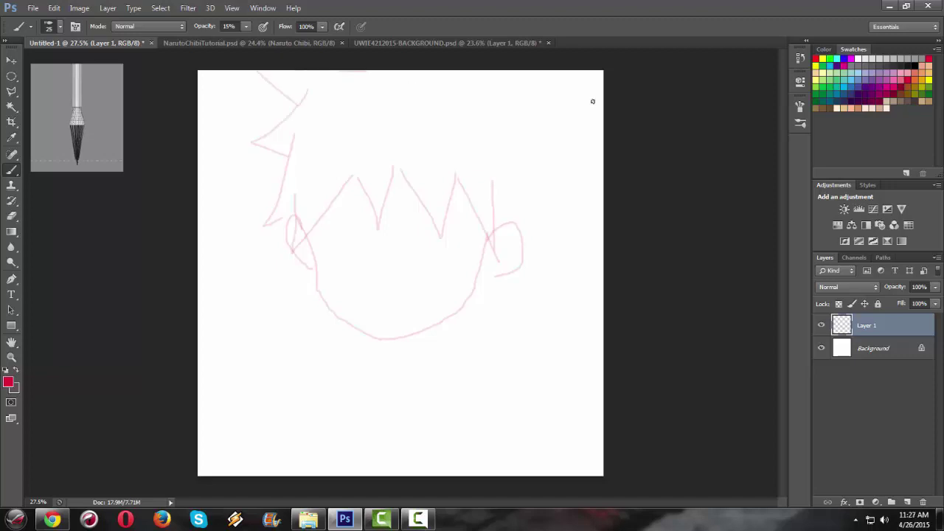
pyautogui.moveTo(533, 77)
pyautogui.mouseDown()
pyautogui.moveTo(511, 113)
pyautogui.moveTo(570, 119)
pyautogui.mouseUp()
pyautogui.moveTo(538, 163)
pyautogui.mouseDown()
pyautogui.moveTo(579, 186)
pyautogui.moveTo(526, 212)
pyautogui.mouseUp()
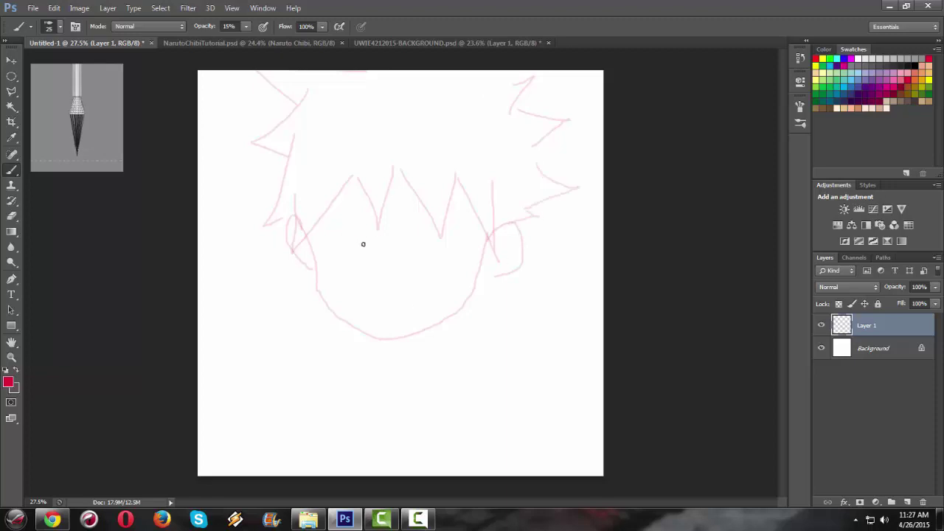
# Sketch slanted, angry eyebrows and narrow eyes with irises and lower lid lines
pyautogui.moveTo(364, 243); pyautogui.dragTo(341, 230)
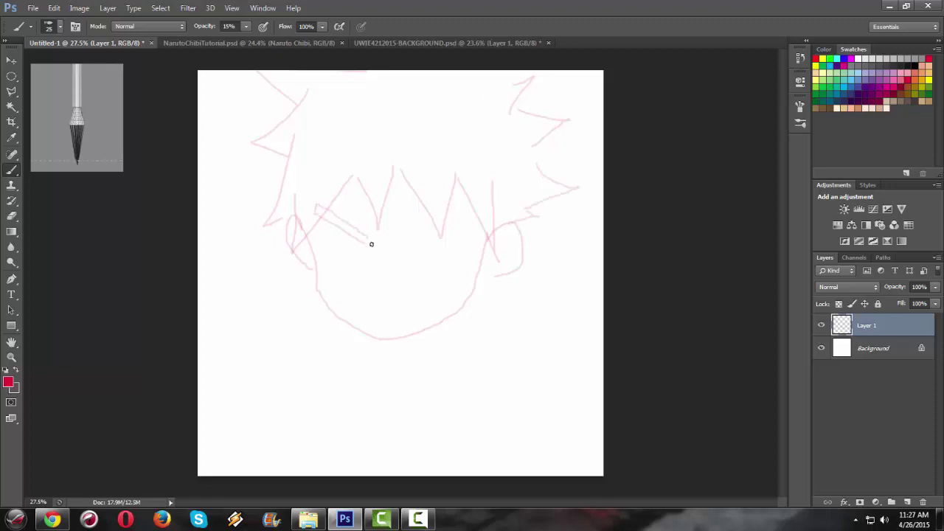
pyautogui.moveTo(406, 248); pyautogui.dragTo(448, 232)
pyautogui.moveTo(458, 201)
pyautogui.mouseDown()
pyautogui.moveTo(398, 255)
pyautogui.moveTo(322, 236)
pyautogui.mouseUp()
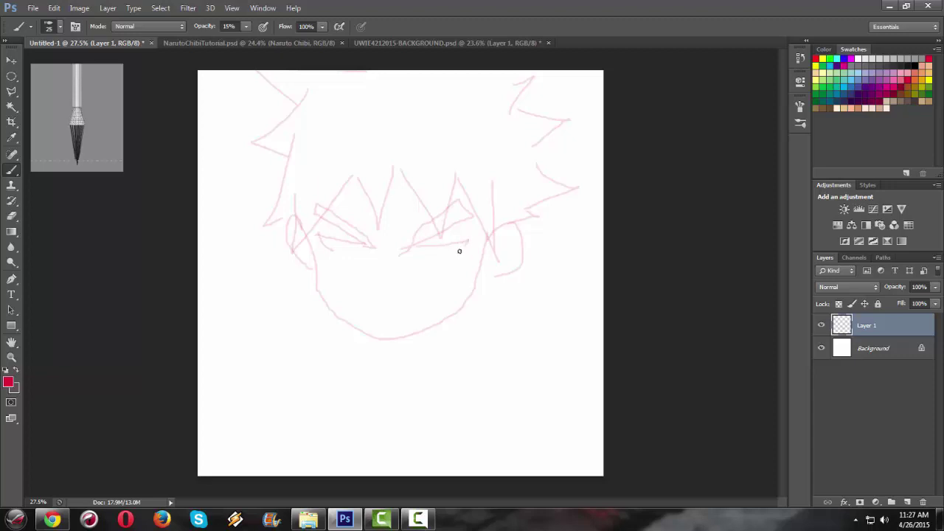
pyautogui.moveTo(343, 242); pyautogui.dragTo(361, 249)
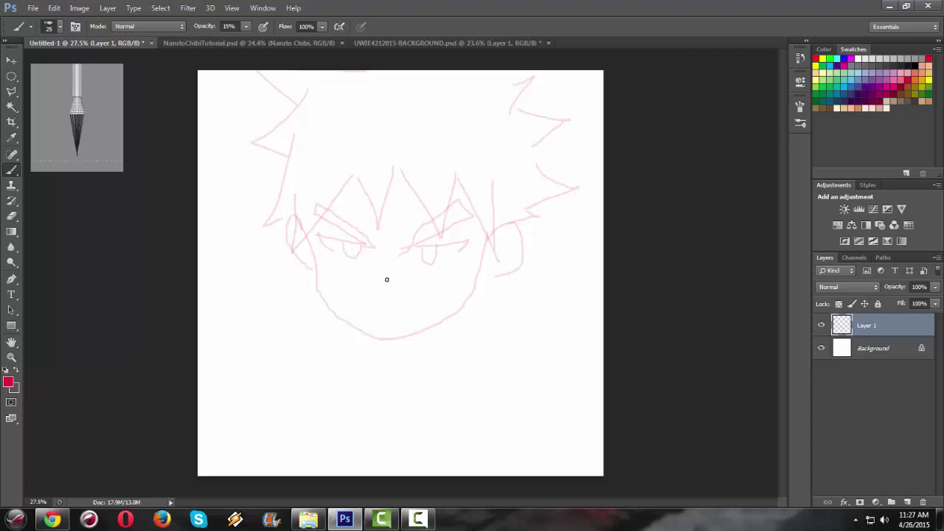
pyautogui.moveTo(414, 266); pyautogui.dragTo(447, 266)
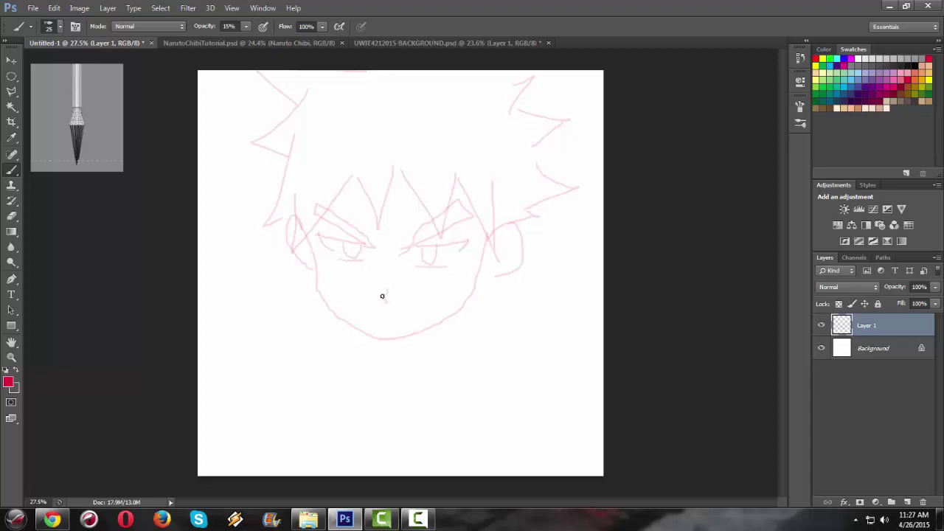
# Sketch the nose, a short mouth line and the inner details of both ears
pyautogui.moveTo(372, 323); pyautogui.dragTo(410, 321)
pyautogui.moveTo(296, 245); pyautogui.dragTo(308, 256)
pyautogui.moveTo(488, 235)
pyautogui.mouseDown()
pyautogui.moveTo(485, 258)
pyautogui.moveTo(499, 244)
pyautogui.moveTo(476, 284)
pyautogui.mouseUp()
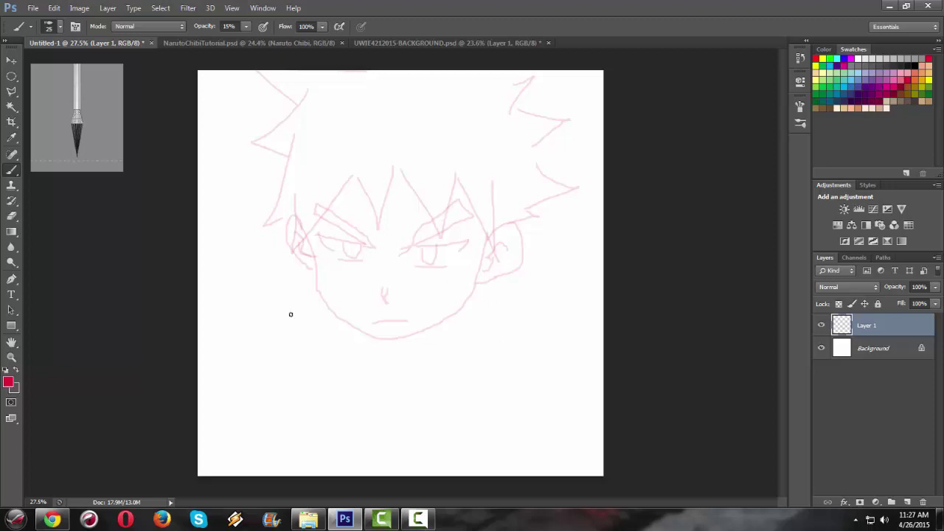
pyautogui.click(245, 26)
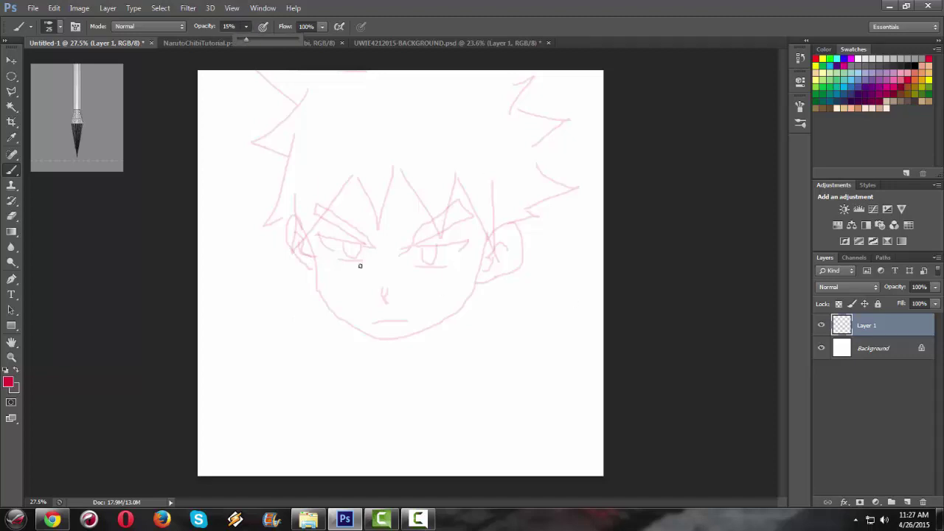
pyautogui.click(442, 53)
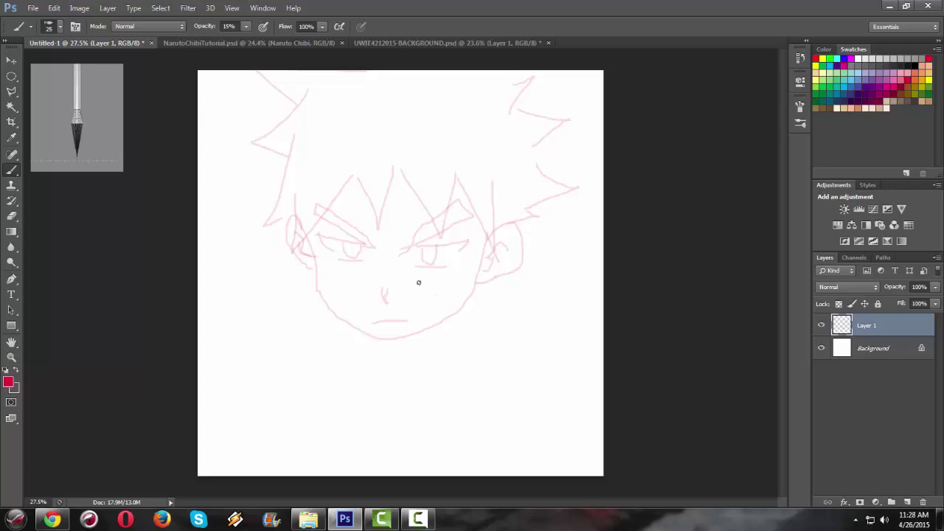
# Switch to the Pen tool and add a new layer above the red sketch
pyautogui.click(11, 280)
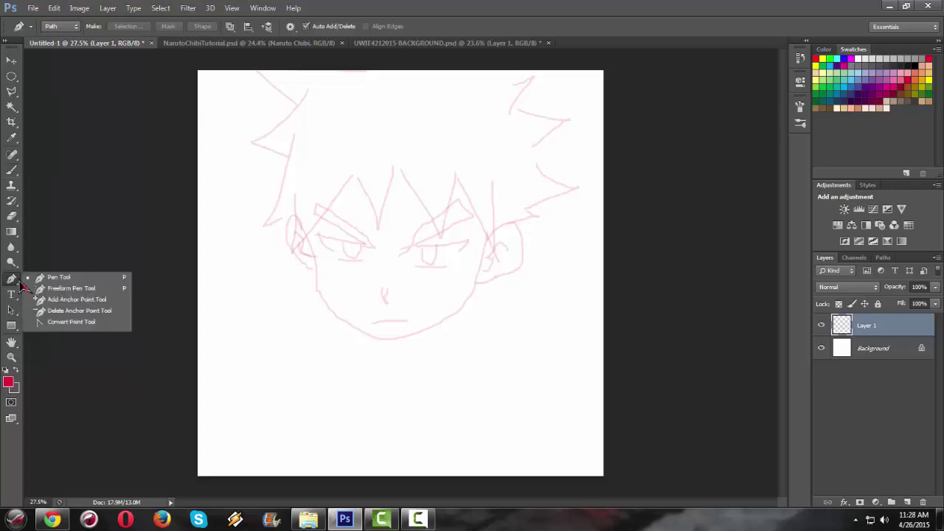
pyautogui.click(619, 23)
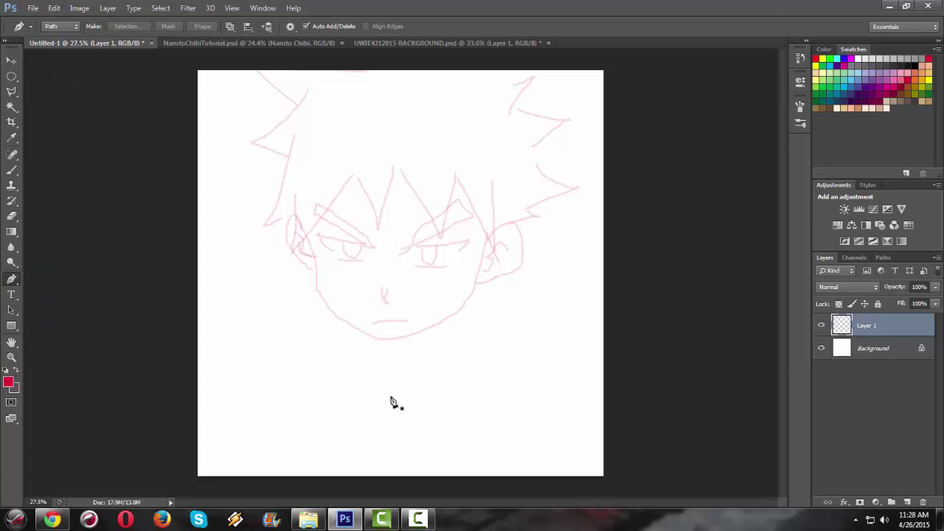
pyautogui.hotkey('ctrl', 'shift', 'n')
pyautogui.press('Return')
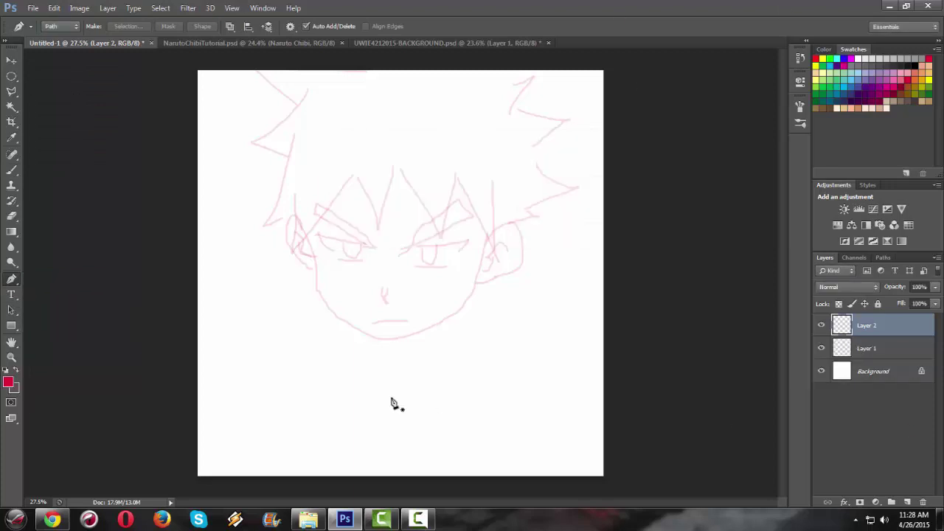
# Set the Brush tool's opacity to 100% and its colour to black
pyautogui.click(16, 174)
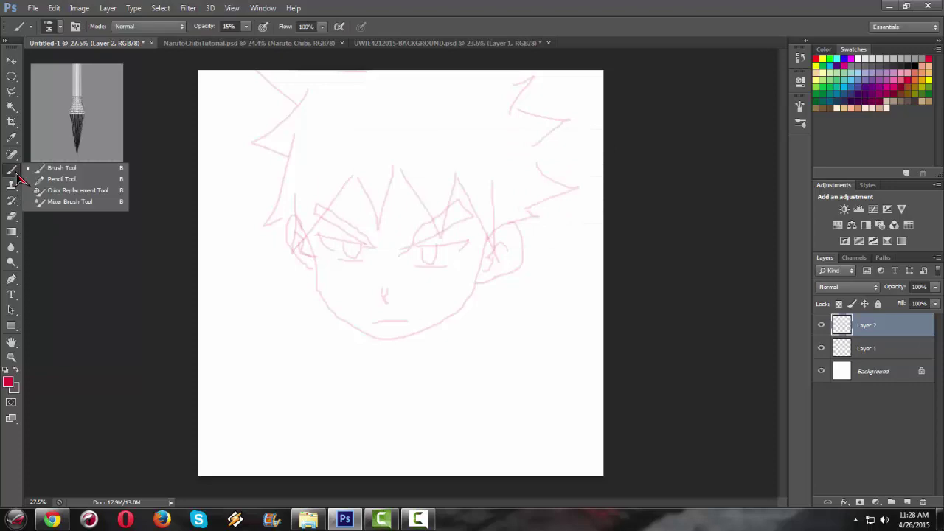
pyautogui.click(245, 25)
pyautogui.moveTo(249, 45); pyautogui.dragTo(308, 46)
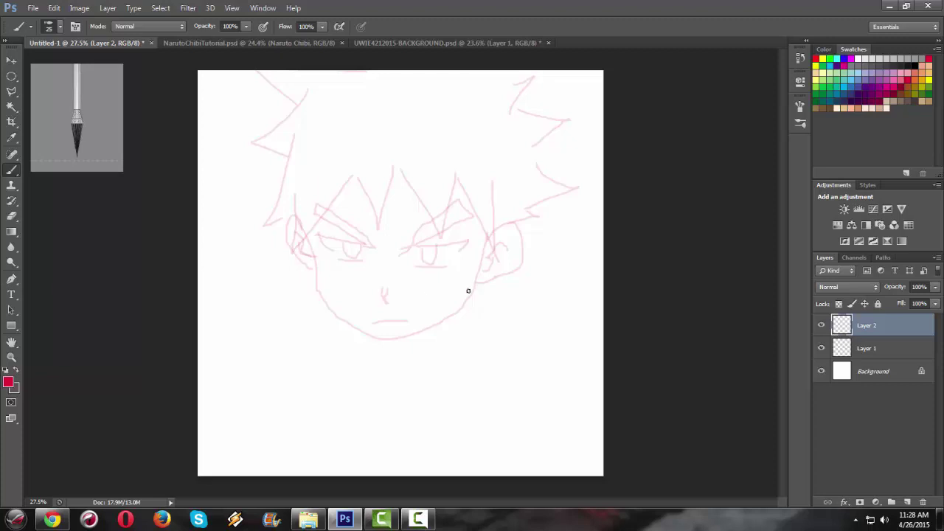
pyautogui.click(920, 60)
# Trace the sketched face outline with a Pen path running from the left ear around the chin up to the right ear
pyautogui.click(12, 280)
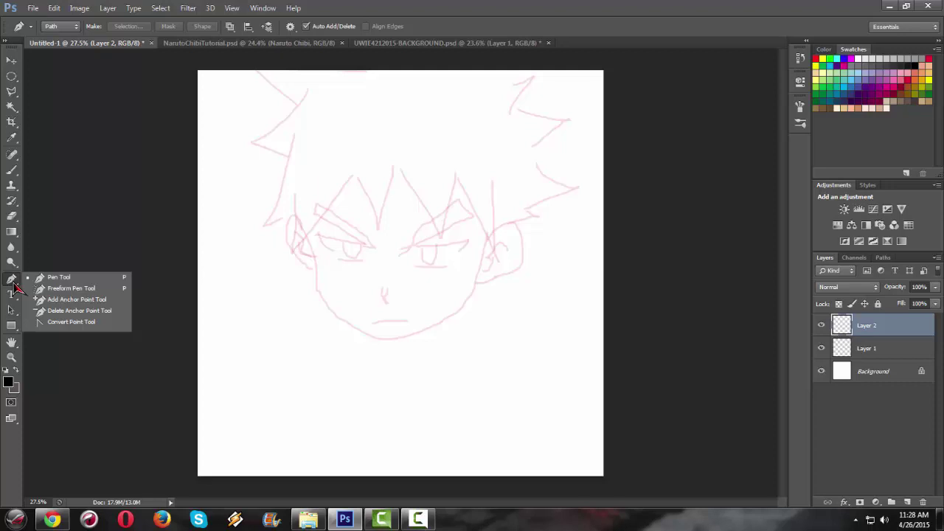
pyautogui.click(381, 334)
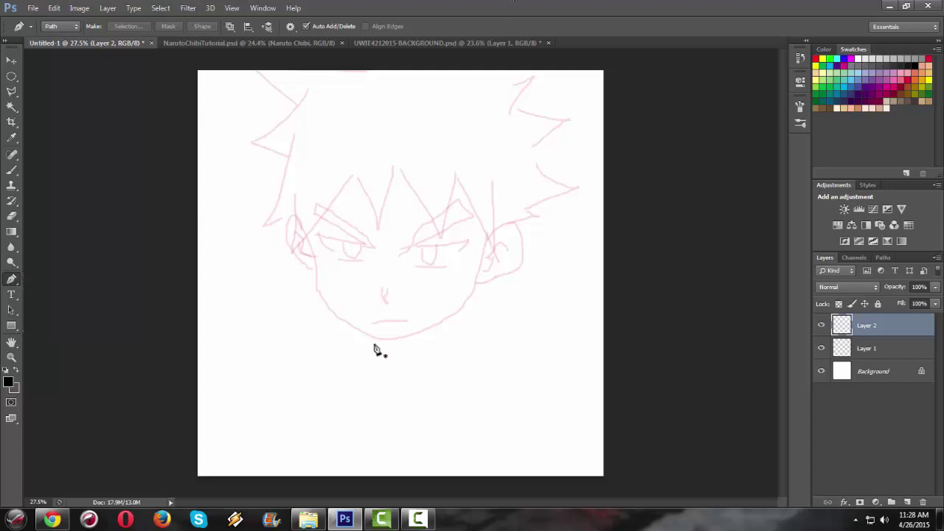
pyautogui.scroll(5, 381, 333)
pyautogui.scroll(2, 390, 322)
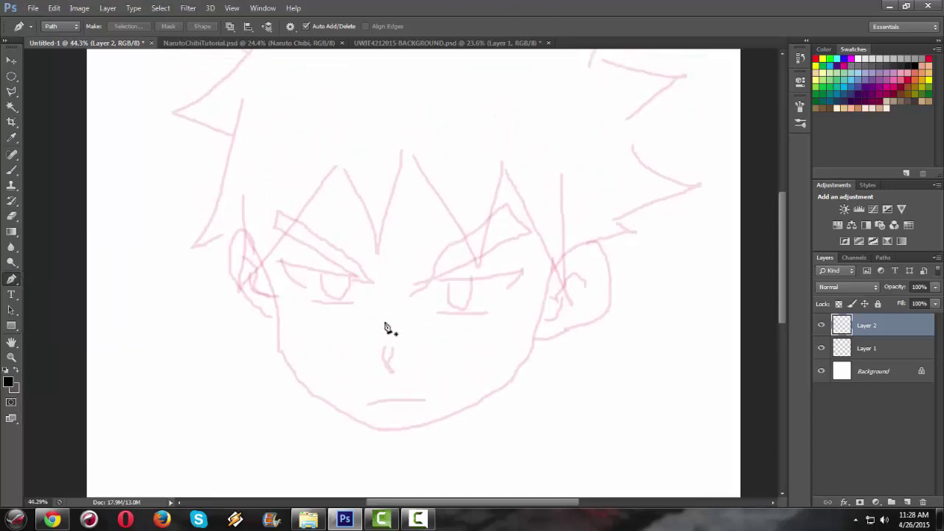
pyautogui.scroll(1, 390, 325)
pyautogui.scroll(-1, 386, 329)
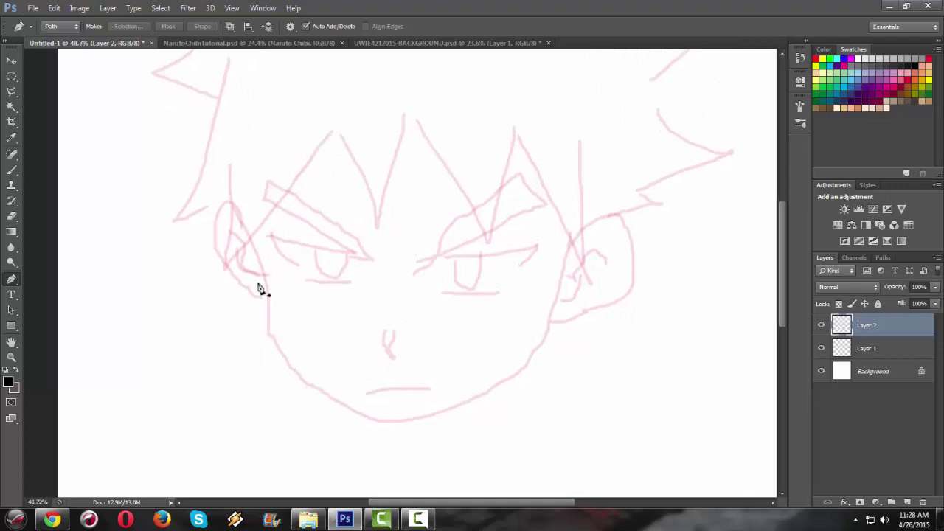
pyautogui.click(249, 239)
pyautogui.moveTo(266, 320); pyautogui.dragTo(262, 339)
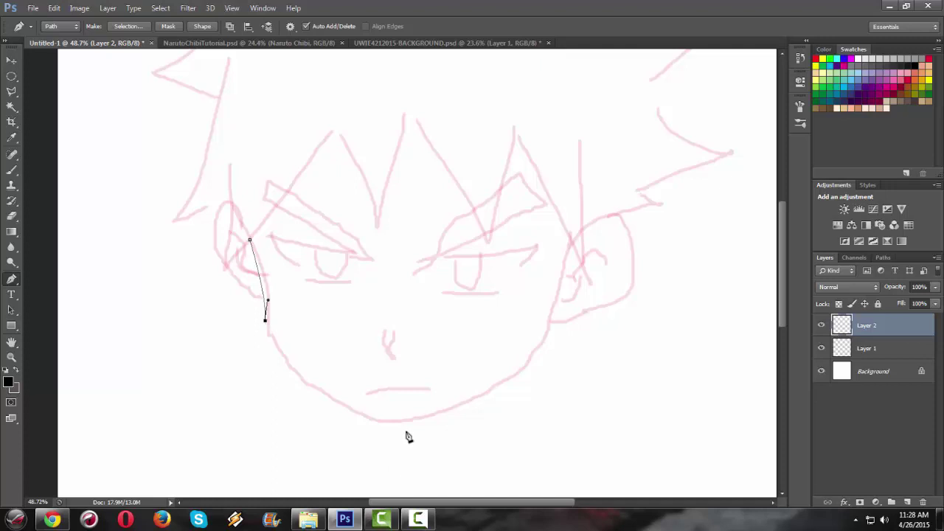
pyautogui.moveTo(383, 421); pyautogui.dragTo(477, 443)
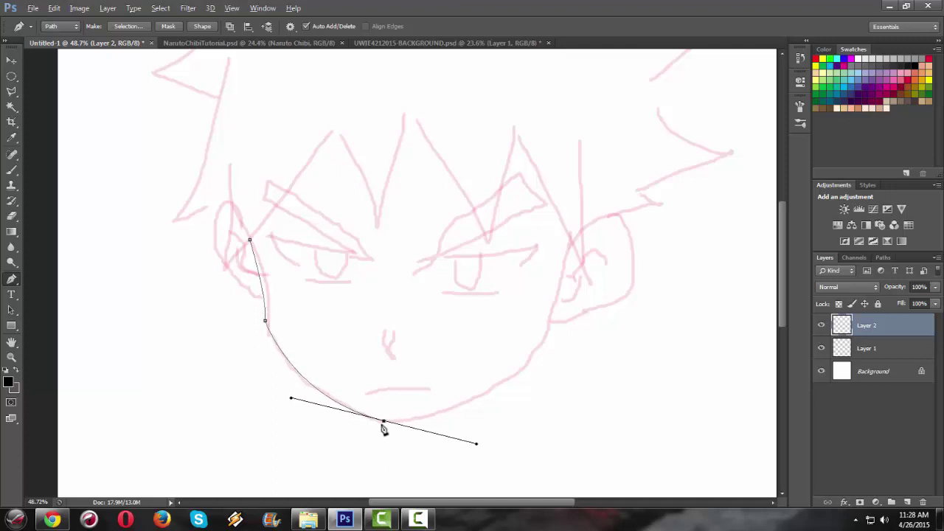
pyautogui.moveTo(537, 354); pyautogui.dragTo(582, 300)
pyautogui.keyDown('alt'); pyautogui.click(536, 354); pyautogui.keyUp('alt')
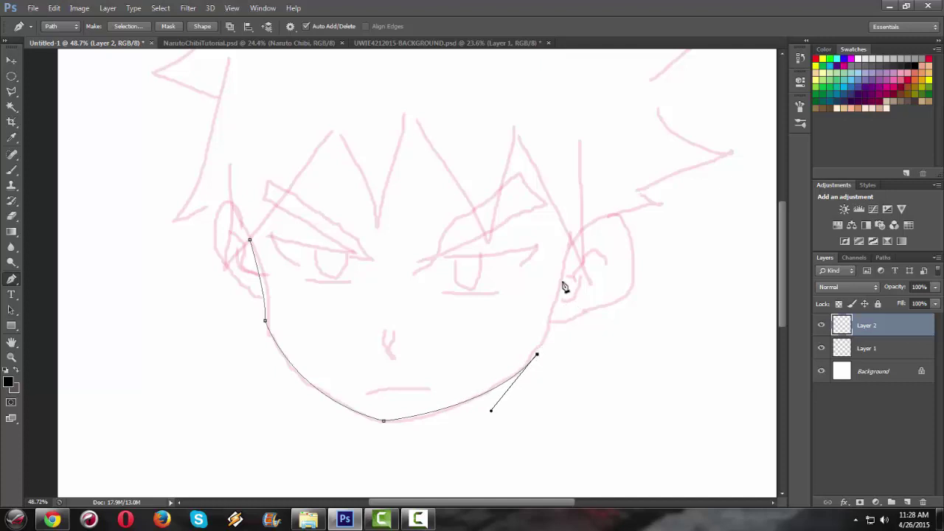
pyautogui.moveTo(568, 245); pyautogui.dragTo(582, 231)
pyautogui.keyDown('alt'); pyautogui.click(569, 246); pyautogui.keyUp('alt')
# Stroke the face outline path with the Brush and Simulate Pressure on, and delete the path
pyautogui.rightClick(655, 230)
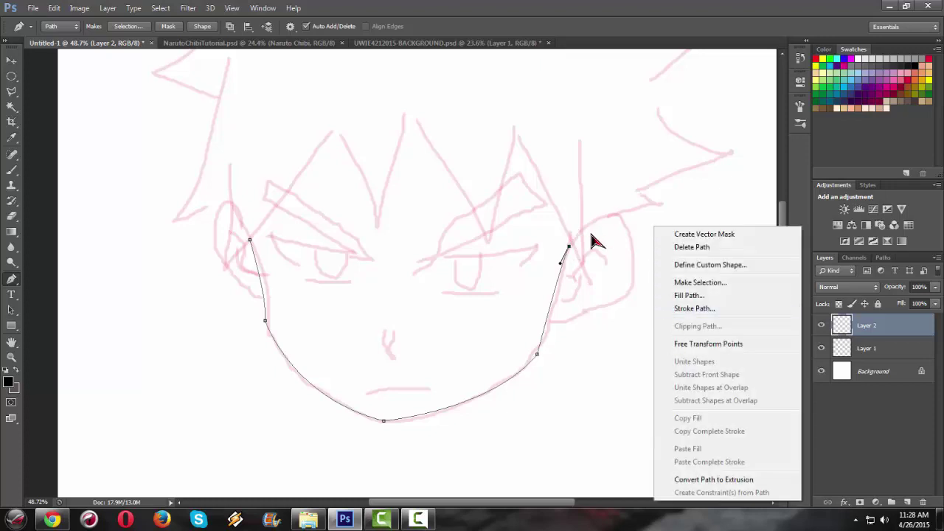
pyautogui.click(702, 309)
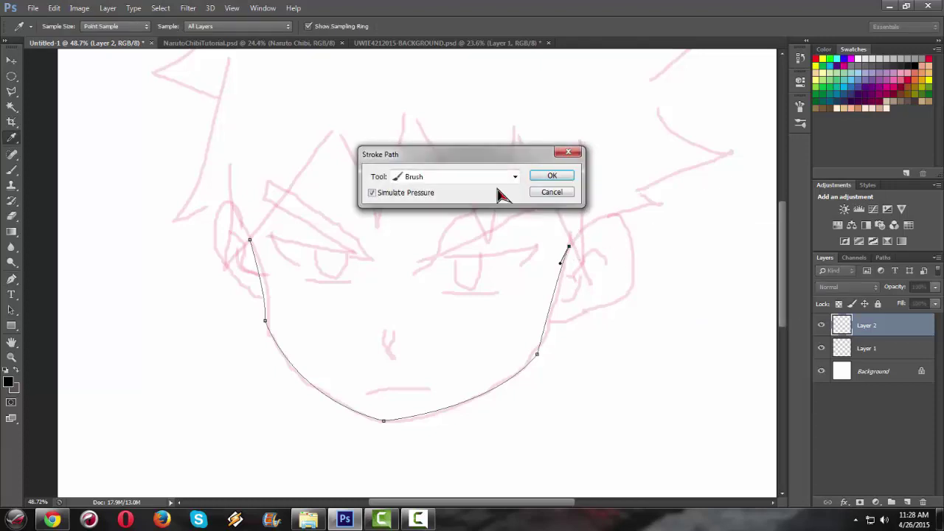
pyautogui.click(516, 178)
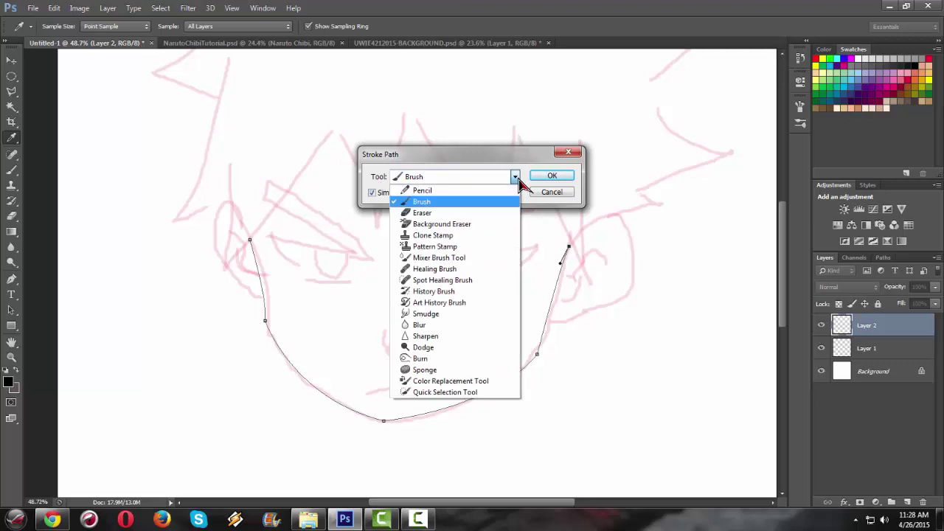
pyautogui.click(519, 178)
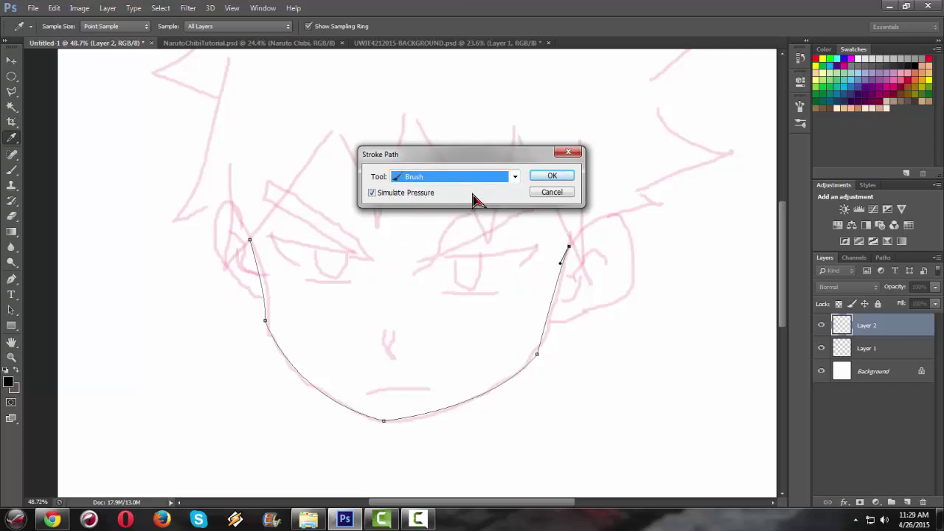
pyautogui.click(373, 193)
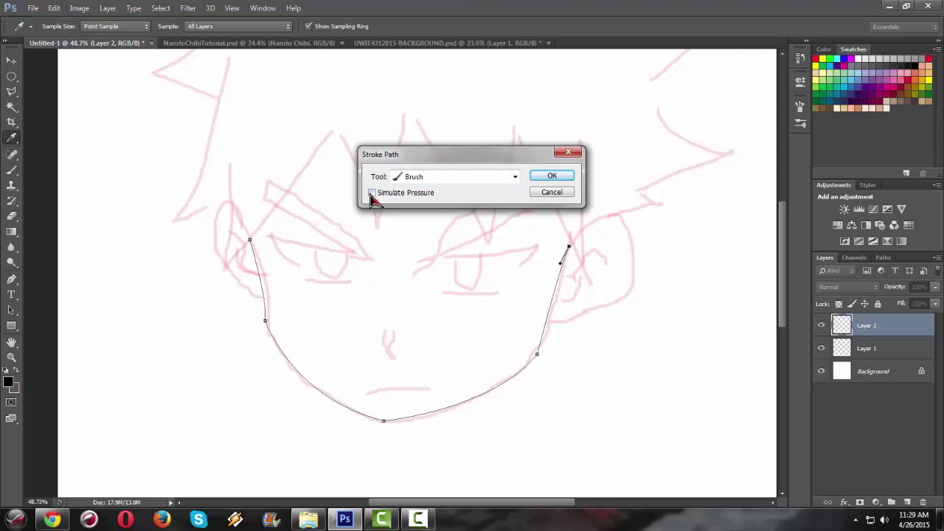
pyautogui.click(372, 193)
pyautogui.click(562, 179)
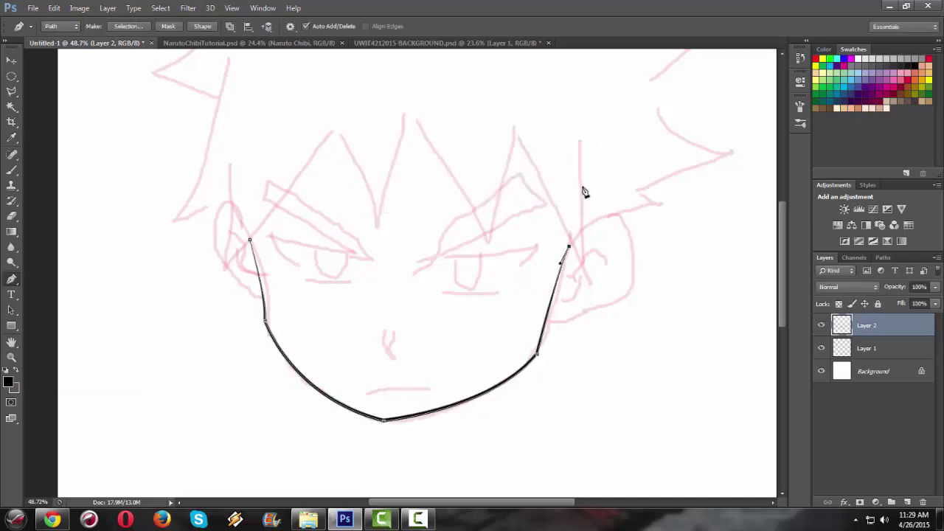
pyautogui.rightClick(579, 184)
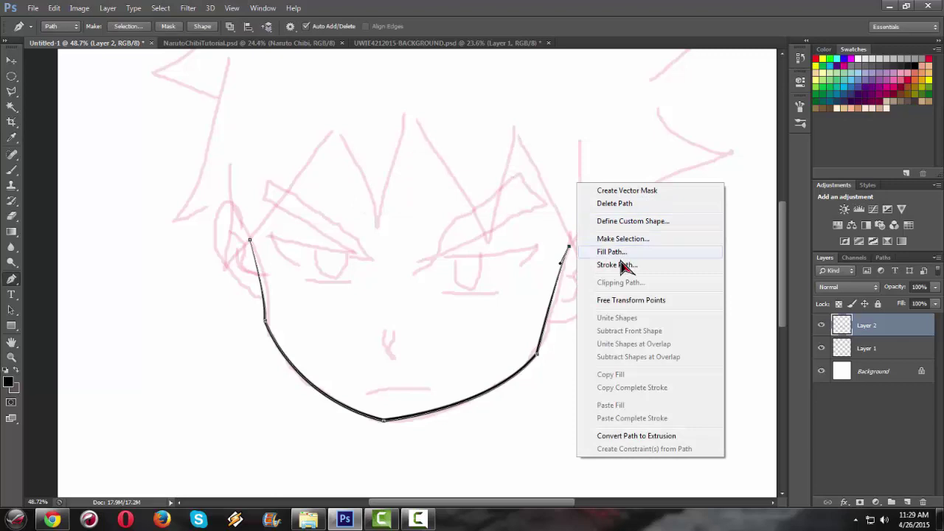
pyautogui.click(627, 205)
# Ink the V-shaped middle bang above the nose with a brush-stroked Pen path and delete the path
pyautogui.click(339, 130)
pyautogui.click(380, 242)
pyautogui.click(404, 87)
pyautogui.moveTo(410, 101); pyautogui.dragTo(406, 105)
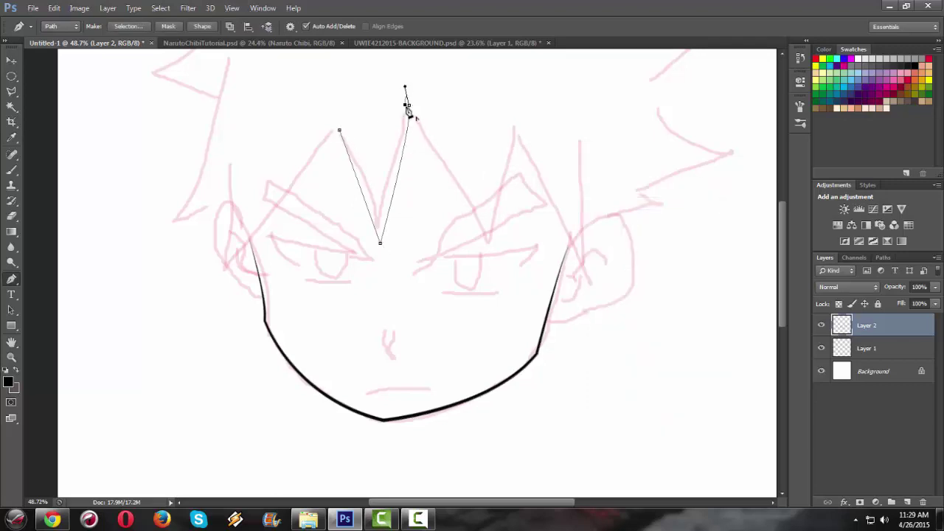
pyautogui.click(413, 122)
pyautogui.rightClick(500, 119)
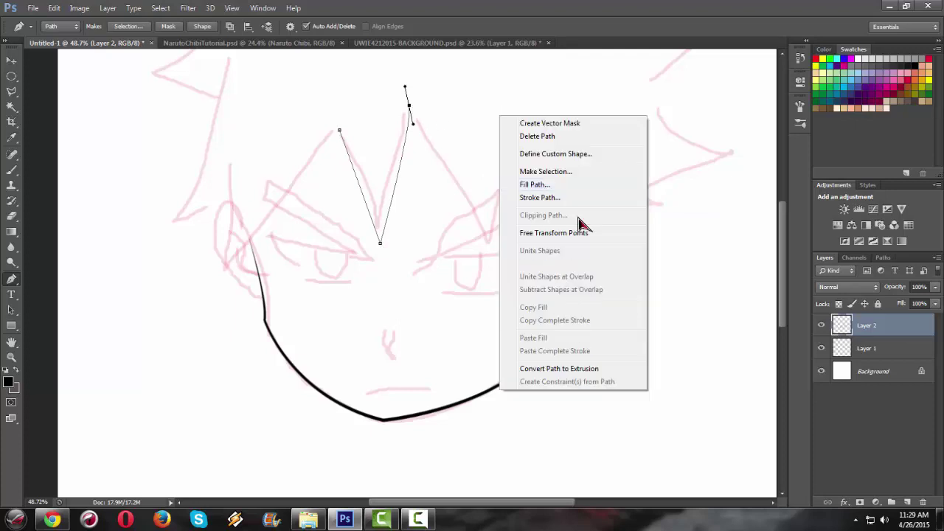
pyautogui.click(559, 197)
pyautogui.click(557, 172)
pyautogui.rightClick(529, 126)
pyautogui.click(566, 144)
# Trace the zigzag bangs from the middle of the forehead to the right ear with a Pen path
pyautogui.click(408, 112)
pyautogui.moveTo(486, 249); pyautogui.dragTo(486, 262)
pyautogui.moveTo(516, 104); pyautogui.dragTo(524, 132)
pyautogui.moveTo(583, 295); pyautogui.dragTo(576, 337)
pyautogui.keyDown('alt'); pyautogui.click(575, 297); pyautogui.keyUp('alt')
pyautogui.moveTo(596, 144); pyautogui.dragTo(597, 112)
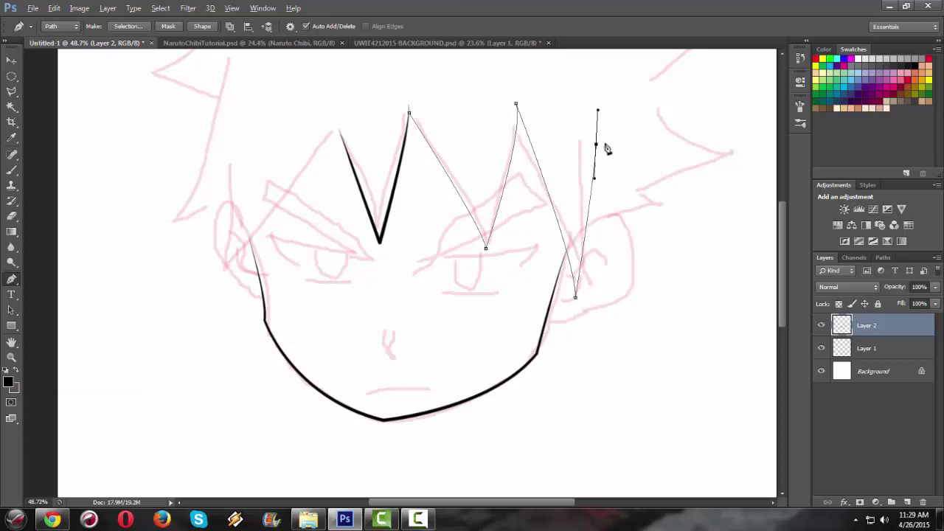
pyautogui.keyDown('alt'); pyautogui.click(596, 145); pyautogui.keyUp('alt')
# Stroke the right-hand bangs path with the Brush using Simulate Pressure, and delete the path
pyautogui.rightClick(659, 219)
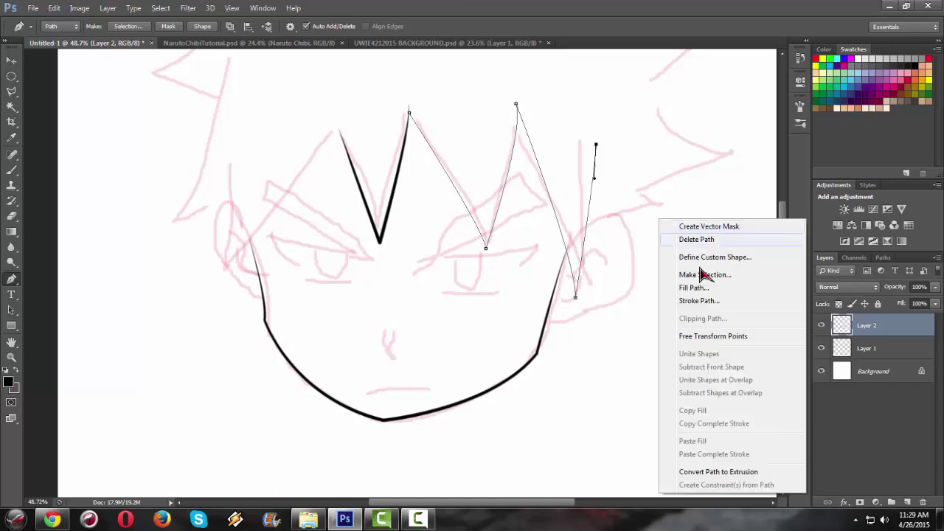
pyautogui.click(723, 304)
pyautogui.click(561, 177)
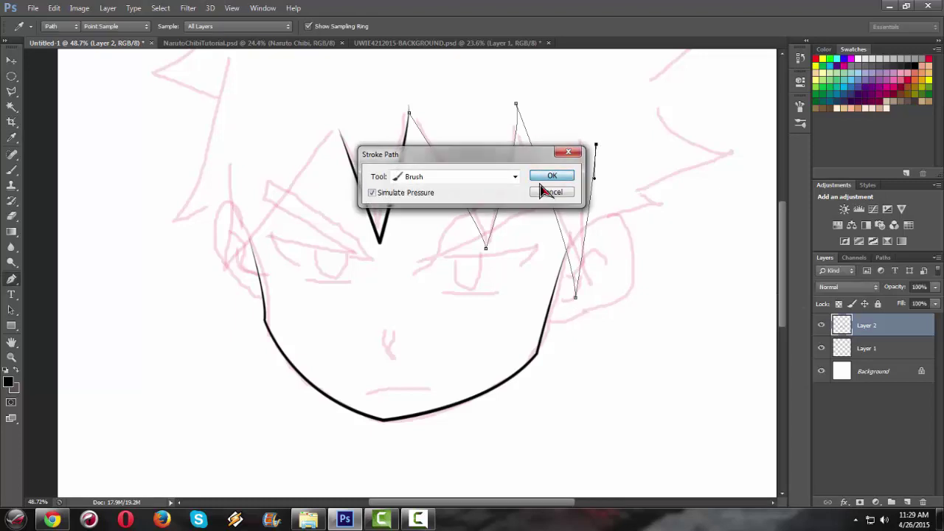
pyautogui.rightClick(528, 271)
pyautogui.click(559, 253)
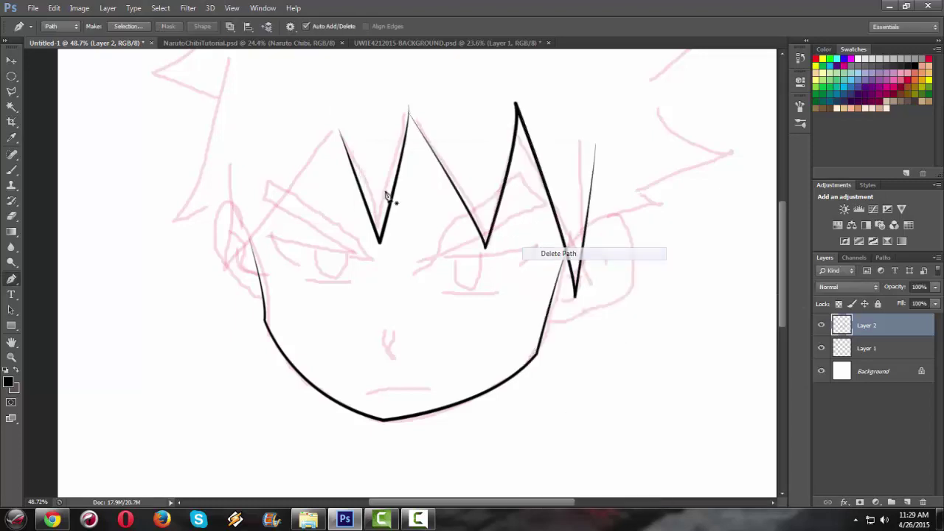
# Ink the long pointed bang over the left side of the face with a brush-stroked Pen path and delete the path
pyautogui.click(339, 128)
pyautogui.moveTo(241, 254); pyautogui.dragTo(211, 308)
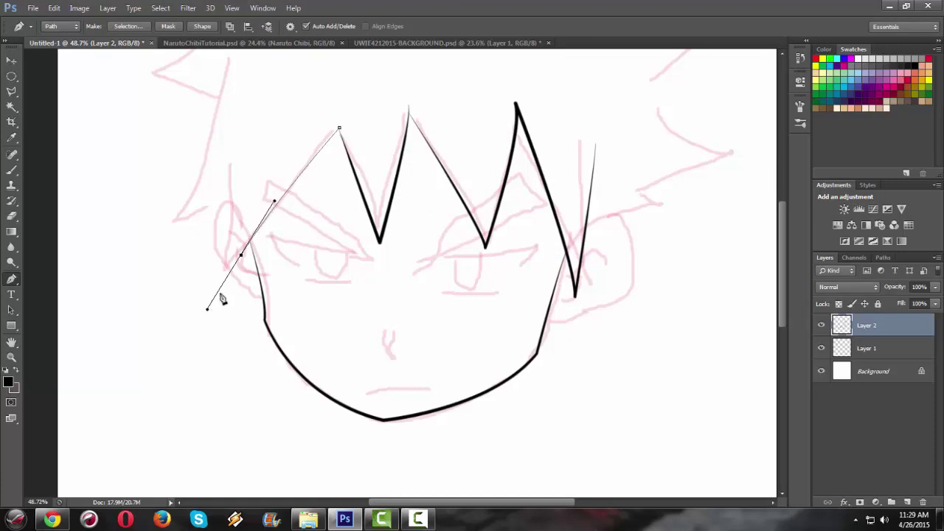
pyautogui.click(226, 283)
pyautogui.moveTo(250, 112); pyautogui.dragTo(279, 62)
pyautogui.click(249, 112)
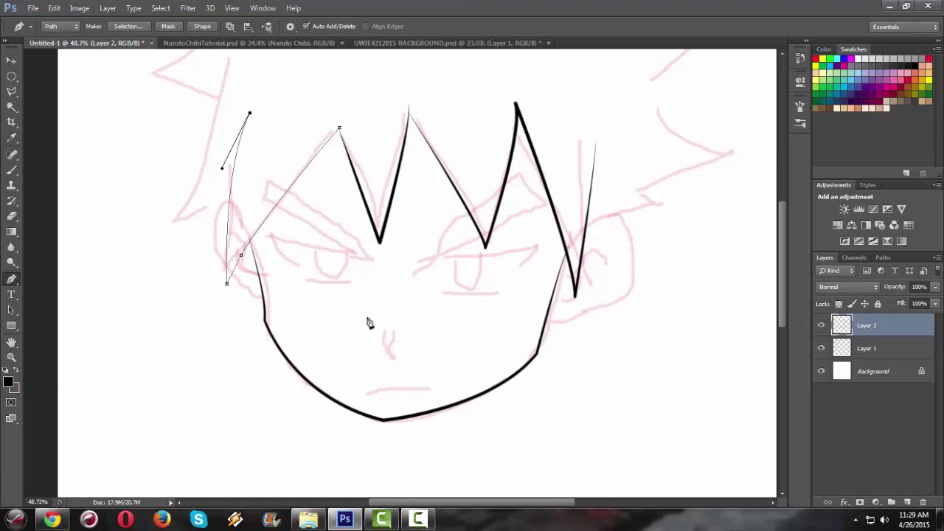
pyautogui.rightClick(379, 319)
pyautogui.click(408, 126)
pyautogui.click(560, 150)
pyautogui.rightClick(445, 303)
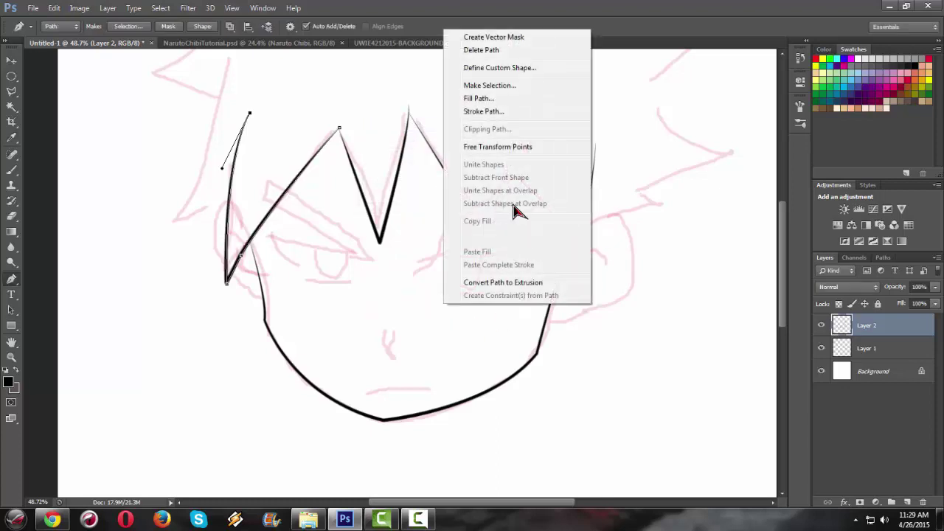
pyautogui.click(493, 51)
# Ink the right ear's outer contour from the hair to the jaw with a brush-stroked Pen path and delete the path
pyautogui.click(584, 227)
pyautogui.moveTo(619, 238); pyautogui.dragTo(620, 259)
pyautogui.keyDown('alt'); pyautogui.click(620, 238); pyautogui.keyUp('alt')
pyautogui.click(595, 288)
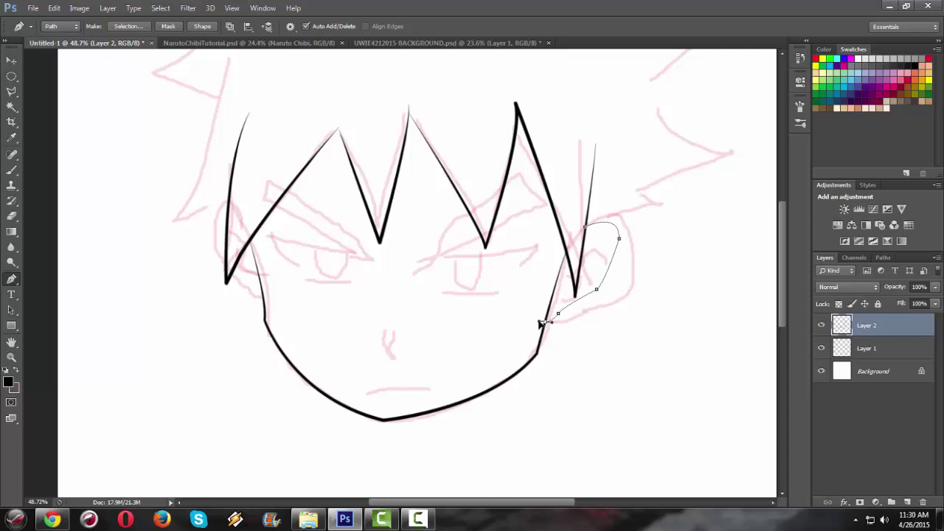
pyautogui.rightClick(636, 319)
pyautogui.click(652, 121)
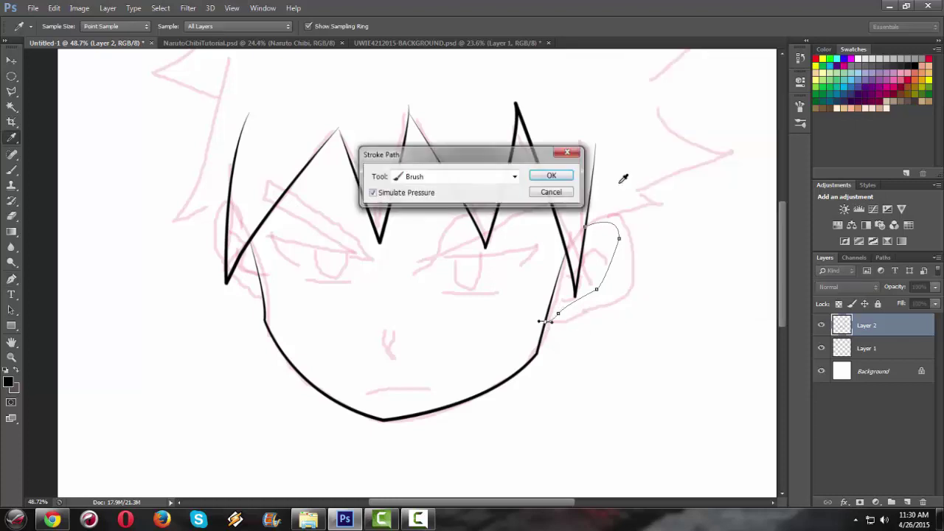
pyautogui.click(562, 182)
pyautogui.rightClick(683, 186)
pyautogui.click(700, 202)
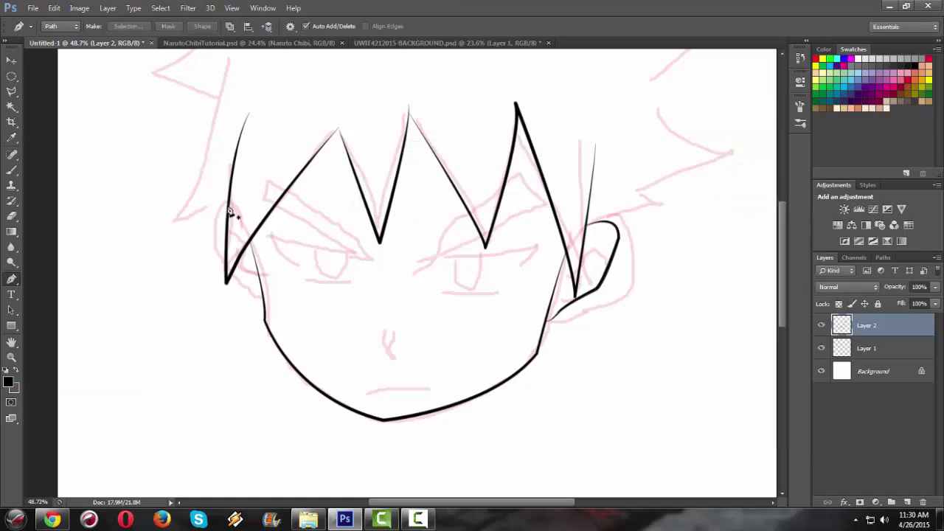
# Ink the left ear's outer contour from the hair to the jaw with a brush-stroked Pen path
pyautogui.moveTo(197, 247); pyautogui.dragTo(199, 253)
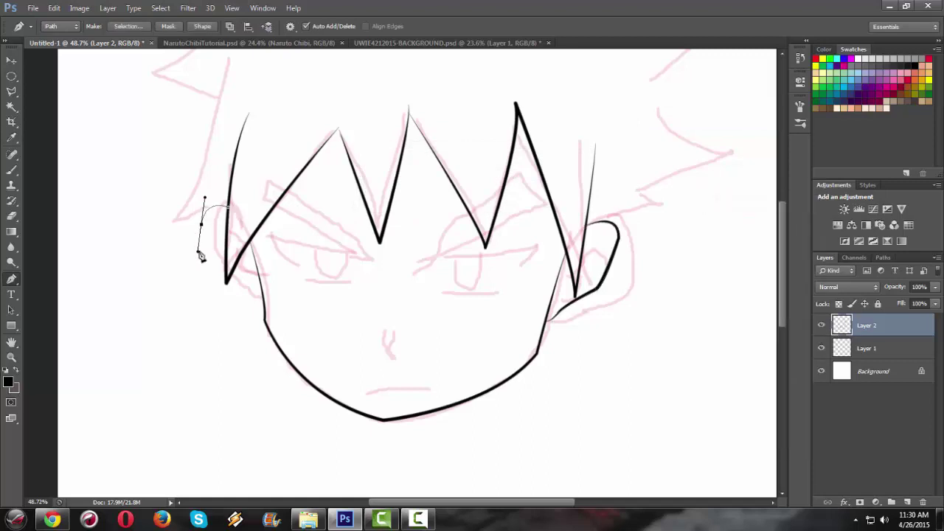
pyautogui.moveTo(245, 285); pyautogui.dragTo(287, 301)
pyautogui.keyDown('alt'); pyautogui.click(248, 288); pyautogui.keyUp('alt')
pyautogui.click(257, 303)
pyautogui.rightClick(454, 272)
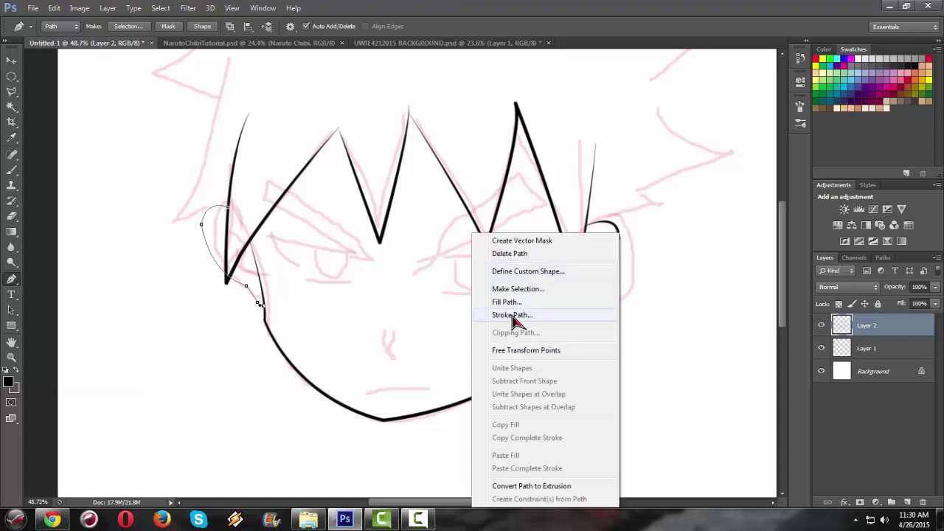
pyautogui.click(516, 317)
pyautogui.click(552, 177)
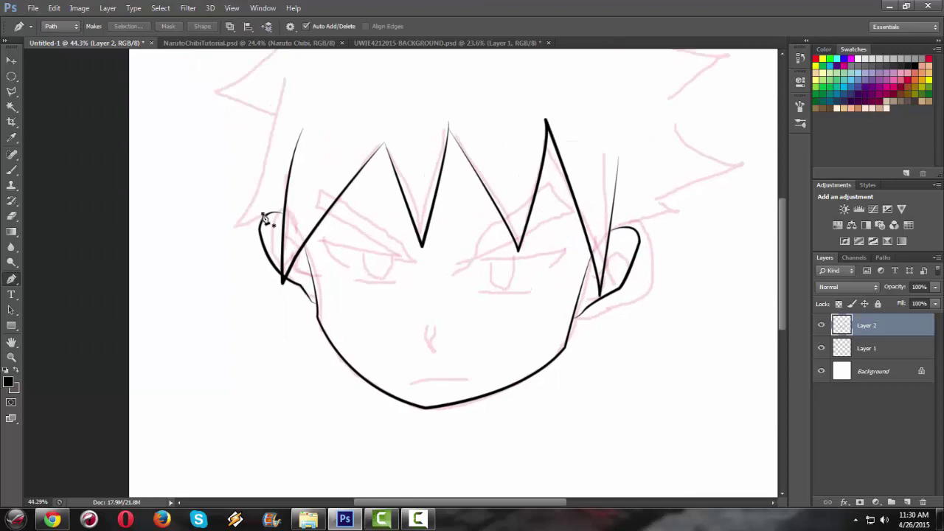
# Ink the lowest left hair spike, beside the top of the left ear, with a pressure-simulated brush-stroked Pen path and delete the path
pyautogui.click(264, 214)
pyautogui.scroll(1, 301, 83)
pyautogui.moveTo(288, 104); pyautogui.dragTo(279, 62)
pyautogui.scroll(3, 332, 118)
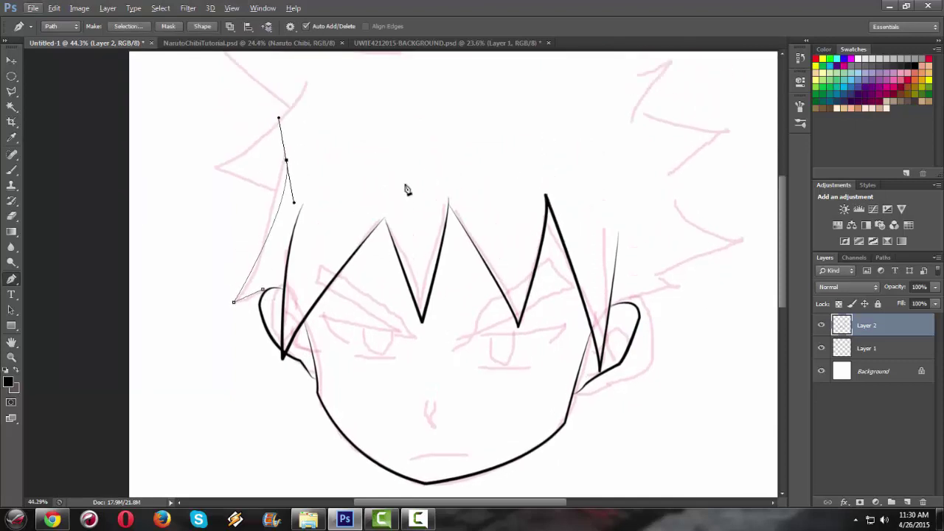
pyautogui.rightClick(449, 176)
pyautogui.click(483, 260)
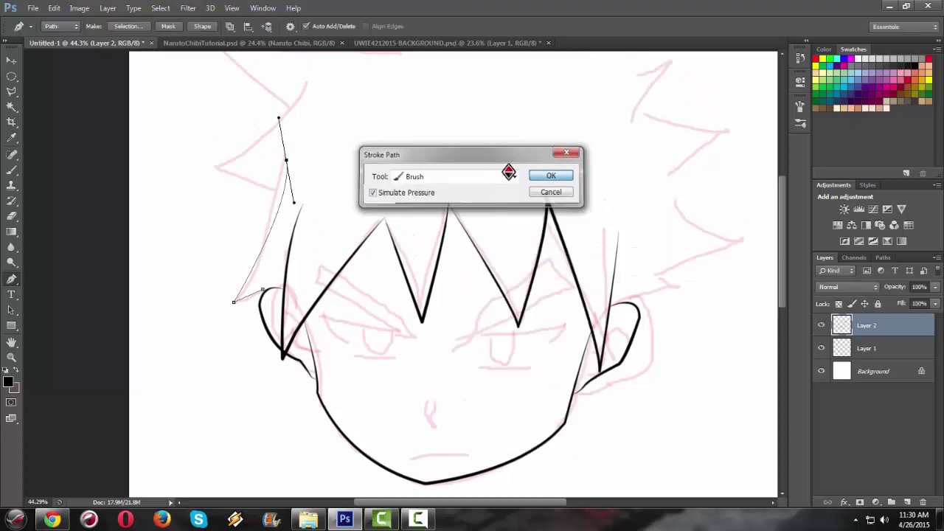
pyautogui.press('Return')
pyautogui.rightClick(499, 163)
pyautogui.click(519, 185)
# Ink the middle hair spike on the left side of the head with a brush-stroked Pen path and delete the path
pyautogui.click(212, 178)
pyautogui.moveTo(309, 86); pyautogui.dragTo(319, 56)
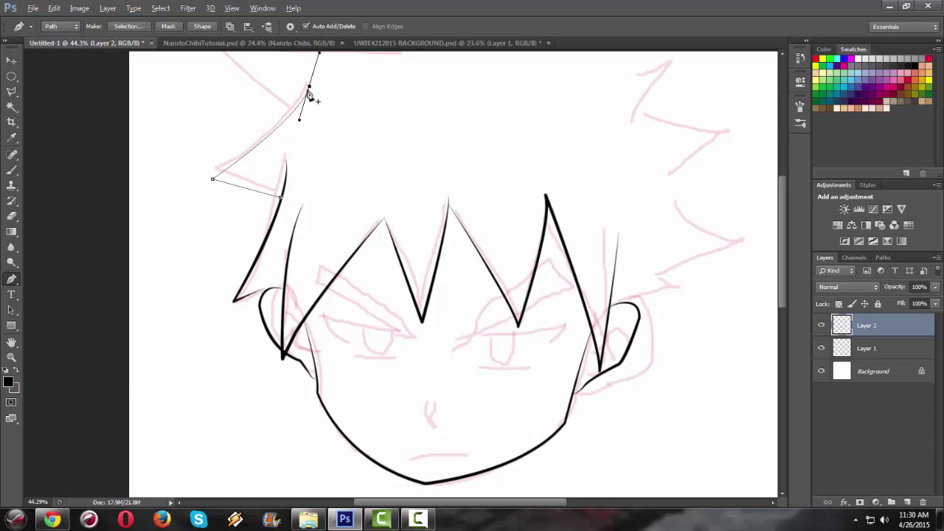
pyautogui.click(309, 87)
pyautogui.scroll(1, 431, 177)
pyautogui.rightClick(440, 175)
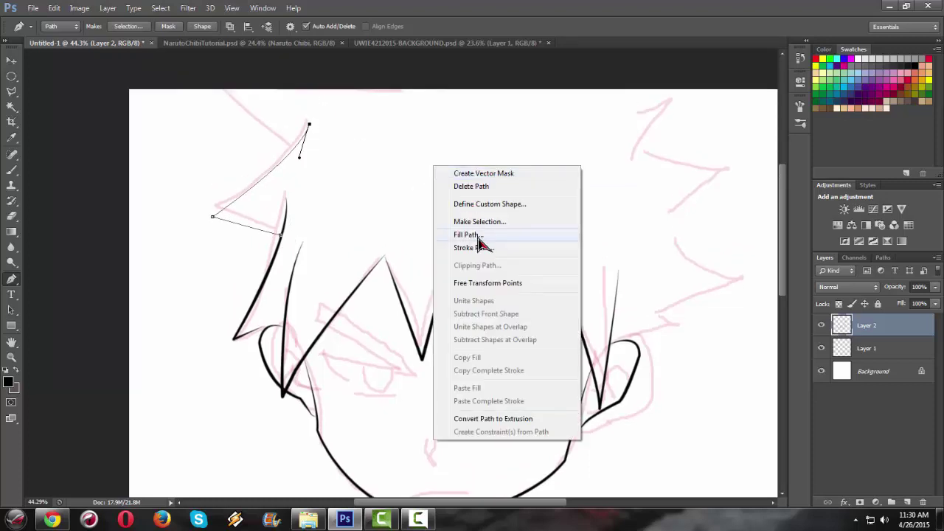
pyautogui.click(474, 247)
pyautogui.click(552, 155)
pyautogui.rightClick(516, 175)
pyautogui.click(539, 189)
# Ink the uppermost left hair spike up to the canvas's top edge with a brush-stroked Pen path and delete the path
pyautogui.click(275, 164)
pyautogui.click(216, 104)
pyautogui.moveTo(308, 91); pyautogui.dragTo(315, 80)
pyautogui.rightClick(477, 198)
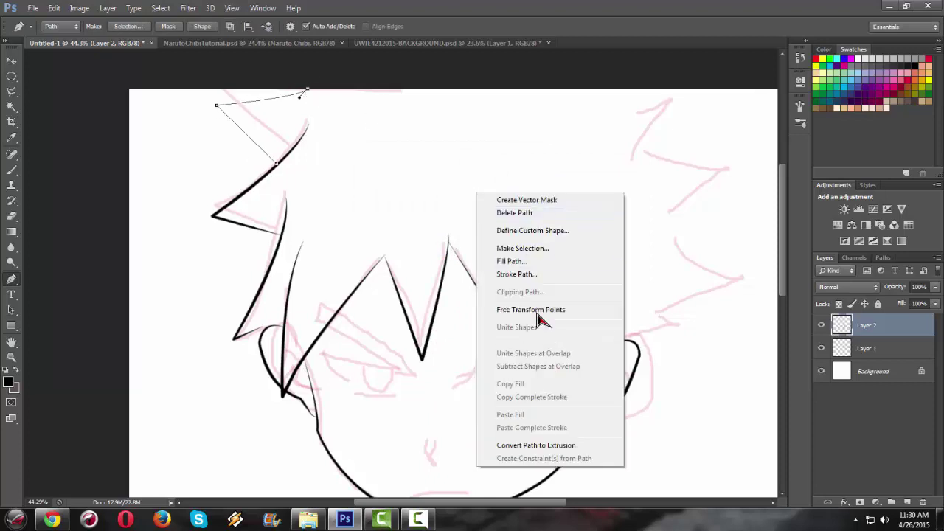
pyautogui.click(530, 276)
pyautogui.press('Return')
pyautogui.rightClick(549, 141)
pyautogui.click(584, 162)
# Draw a Pen path of four hair spikes down the right side of the head, from the canvas's top edge to the right ear
pyautogui.moveTo(697, 101); pyautogui.dragTo(708, 95)
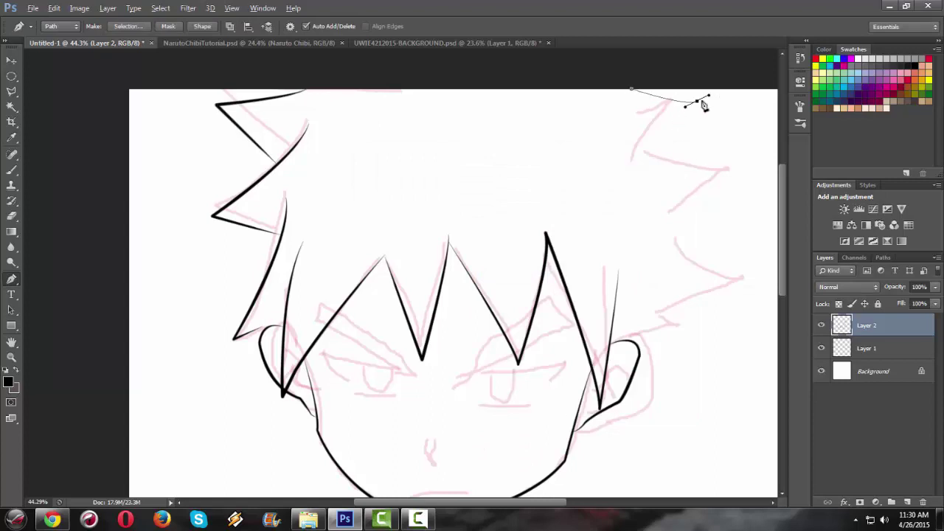
pyautogui.keyDown('alt'); pyautogui.click(698, 101); pyautogui.keyUp('alt')
pyautogui.click(635, 156)
pyautogui.moveTo(725, 168); pyautogui.dragTo(741, 159)
pyautogui.click(662, 219)
pyautogui.moveTo(727, 284); pyautogui.dragTo(750, 283)
pyautogui.keyDown('alt'); pyautogui.click(727, 284); pyautogui.keyUp('alt')
pyautogui.click(646, 320)
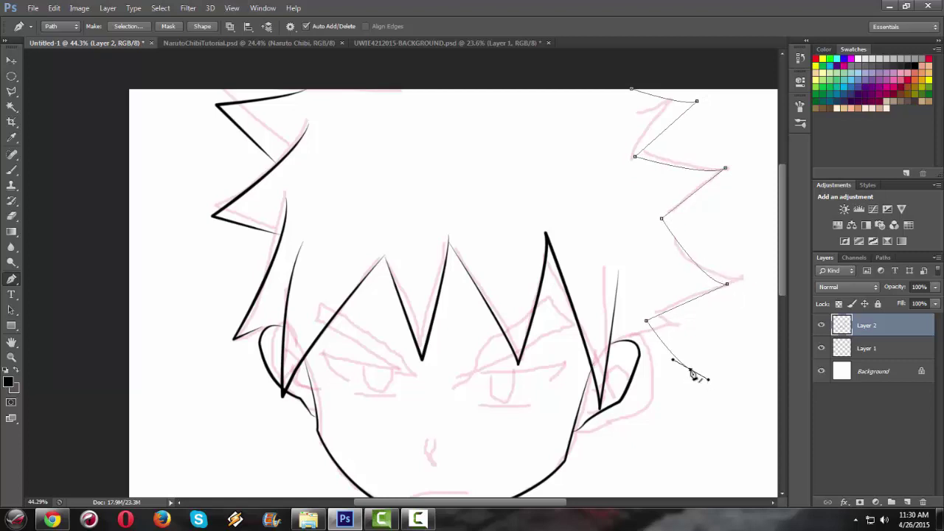
pyautogui.click(632, 372)
# Stroke the right-side hair spikes path with the Brush and delete the path
pyautogui.rightClick(554, 223)
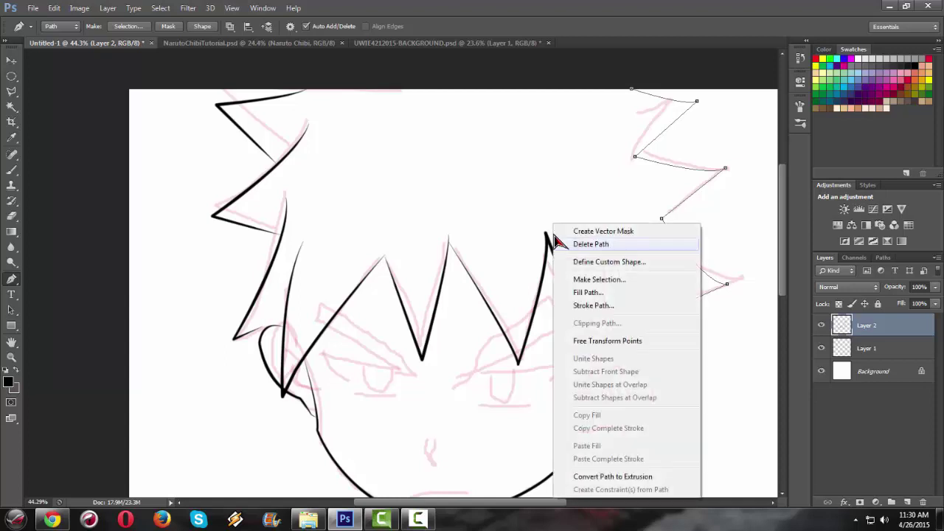
pyautogui.click(583, 312)
pyautogui.click(552, 176)
pyautogui.rightClick(554, 180)
pyautogui.click(582, 200)
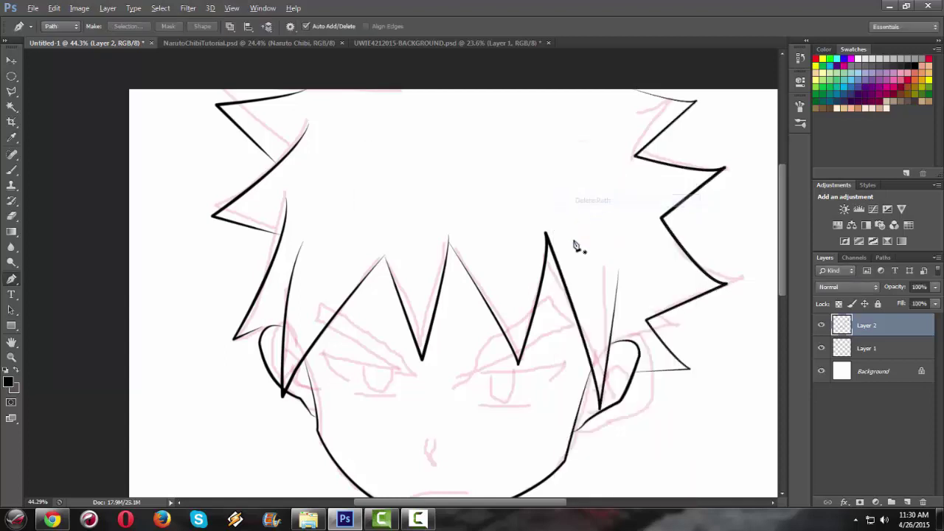
# Ink the left eyebrow as a closed, slanted wedge with a brush-stroked Pen path and delete the path
pyautogui.scroll(-2, 558, 334)
pyautogui.scroll(1, 492, 331)
pyautogui.scroll(1, 413, 284)
pyautogui.scroll(1, 398, 298)
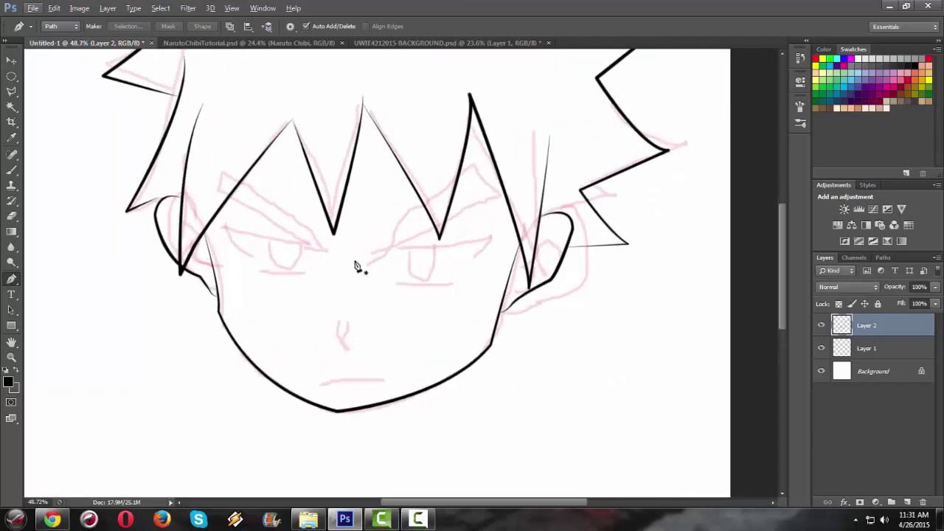
pyautogui.click(318, 252)
pyautogui.click(217, 190)
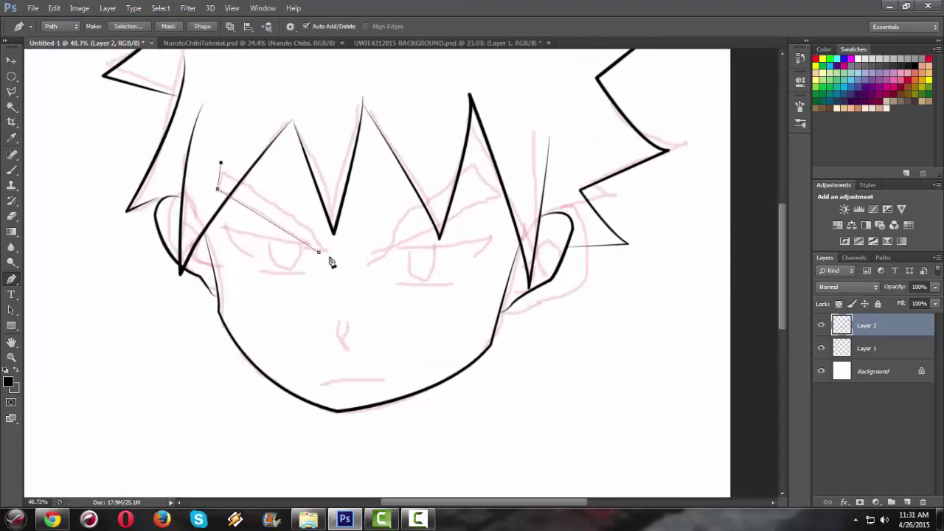
pyautogui.rightClick(419, 279)
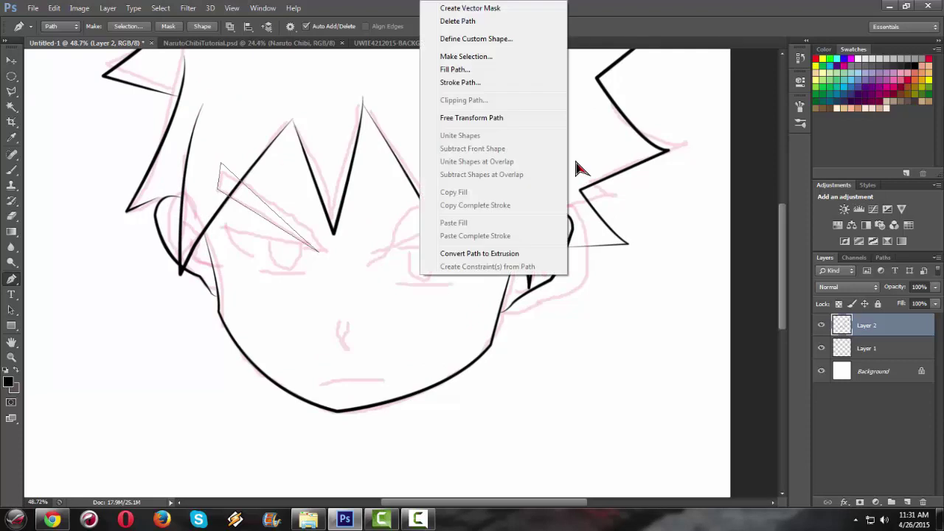
pyautogui.click(483, 83)
pyautogui.click(552, 177)
pyautogui.rightClick(480, 160)
pyautogui.click(509, 181)
pyautogui.moveTo(489, 186); pyautogui.dragTo(476, 161)
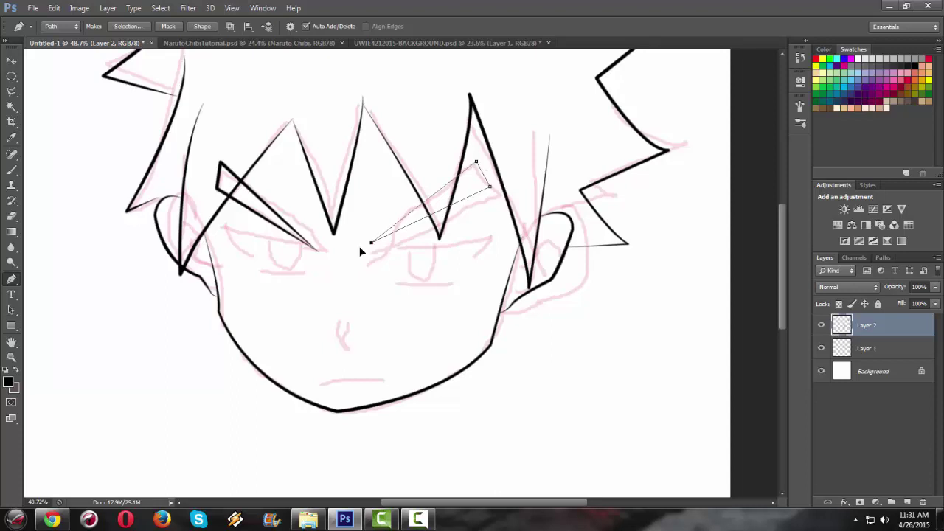
pyautogui.rightClick(450, 298)
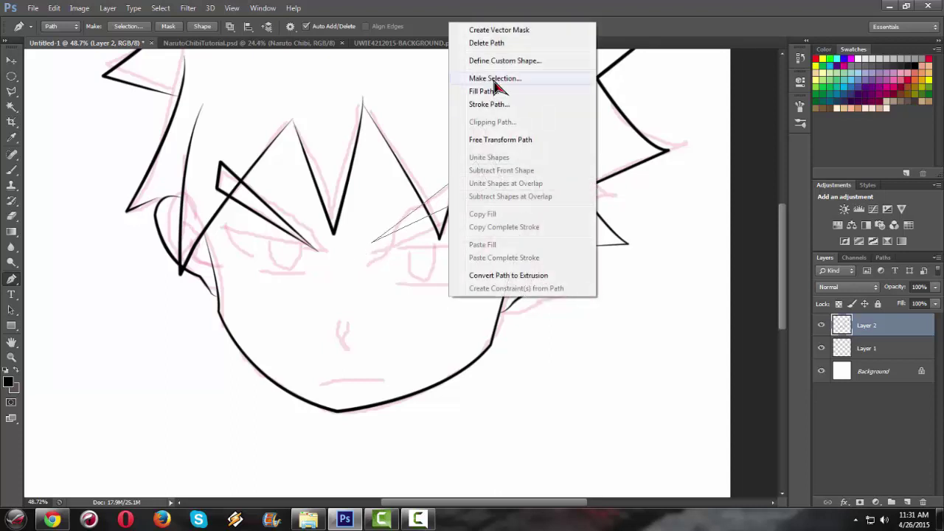
pyautogui.click(486, 43)
# Ink the right eyebrow as a closed wedge slanting toward the nose with a brush-stroked Pen path and delete the path
pyautogui.click(374, 253)
pyautogui.click(489, 206)
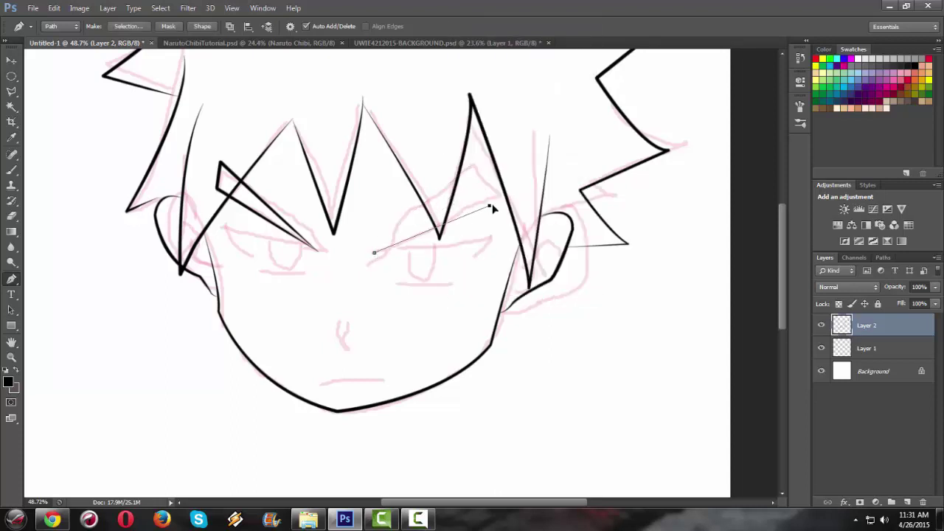
pyautogui.click(472, 170)
pyautogui.rightClick(417, 289)
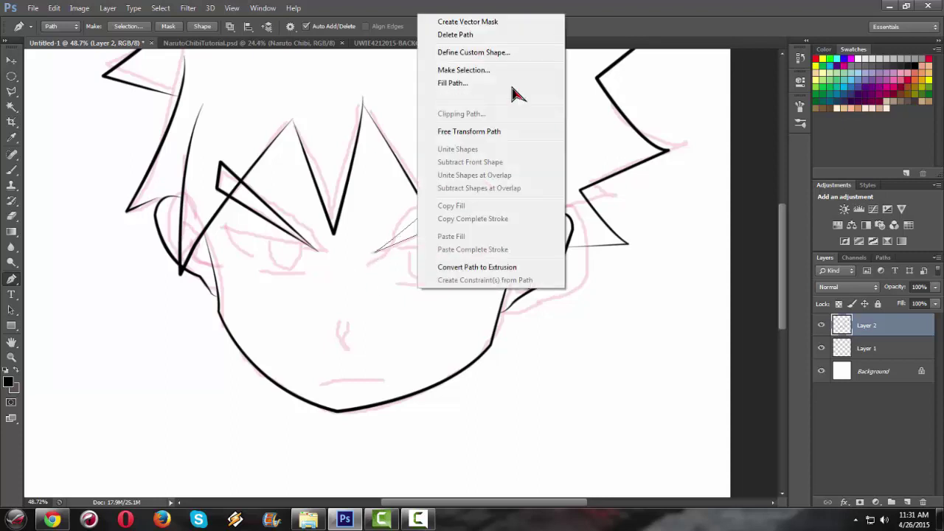
pyautogui.click(480, 98)
pyautogui.click(549, 183)
pyautogui.rightClick(332, 162)
pyautogui.click(372, 178)
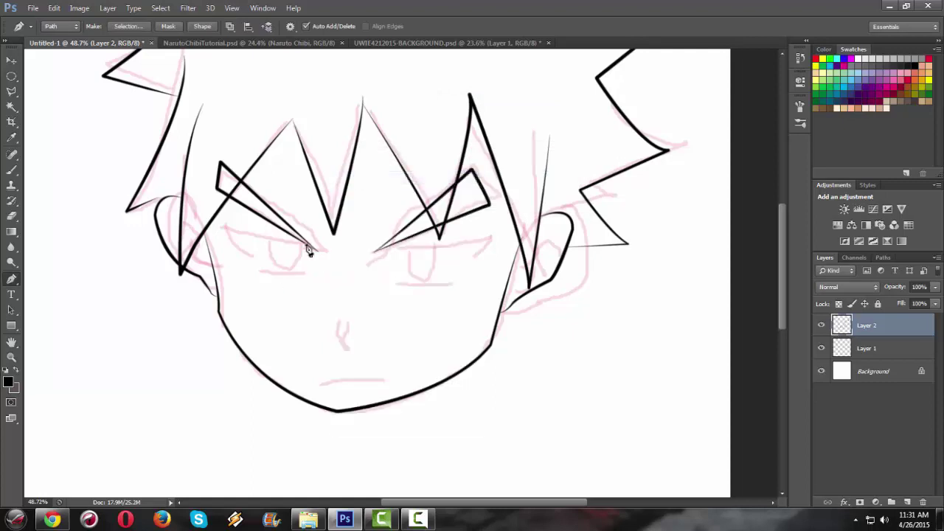
# Draw a closed Pen path for the left eye's thick upper lid, curving down at the outer corner
pyautogui.click(221, 227)
pyautogui.moveTo(248, 278); pyautogui.dragTo(270, 291)
pyautogui.keyDown('alt'); pyautogui.click(248, 278); pyautogui.keyUp('alt')
pyautogui.moveTo(221, 228); pyautogui.dragTo(234, 228)
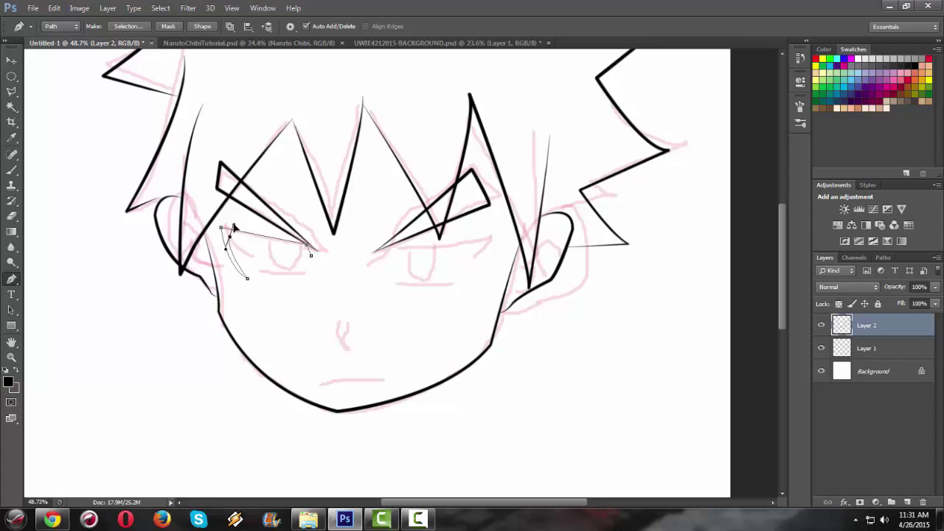
pyautogui.keyDown('alt'); pyautogui.click(230, 238); pyautogui.keyUp('alt')
pyautogui.press('Escape')
# Fill the left upper lid path with the foreground color at 100% opacity and delete the path
pyautogui.rightClick(292, 282)
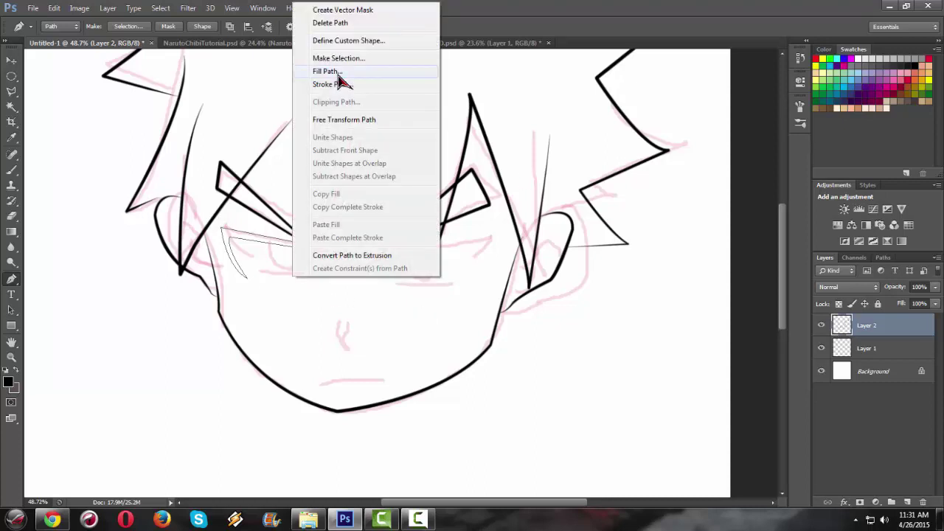
pyautogui.click(328, 72)
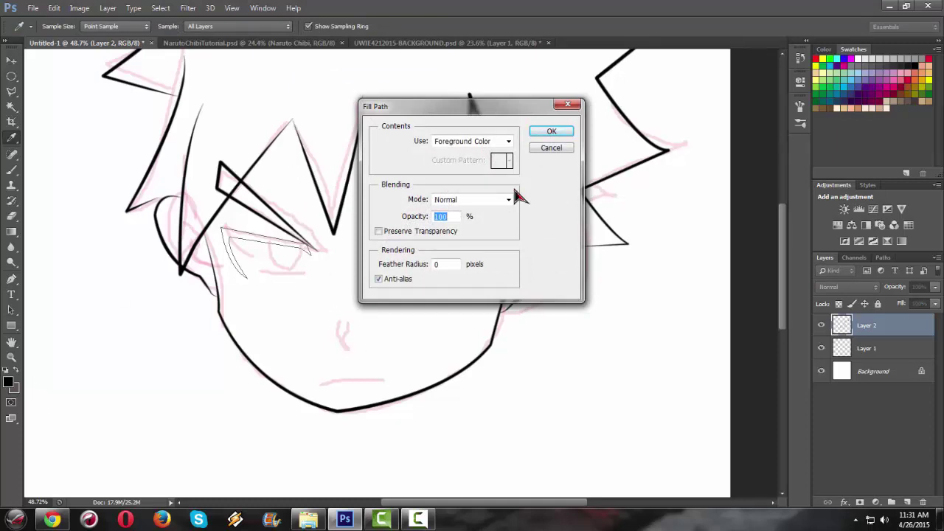
pyautogui.click(509, 143)
pyautogui.click(509, 142)
pyautogui.click(509, 140)
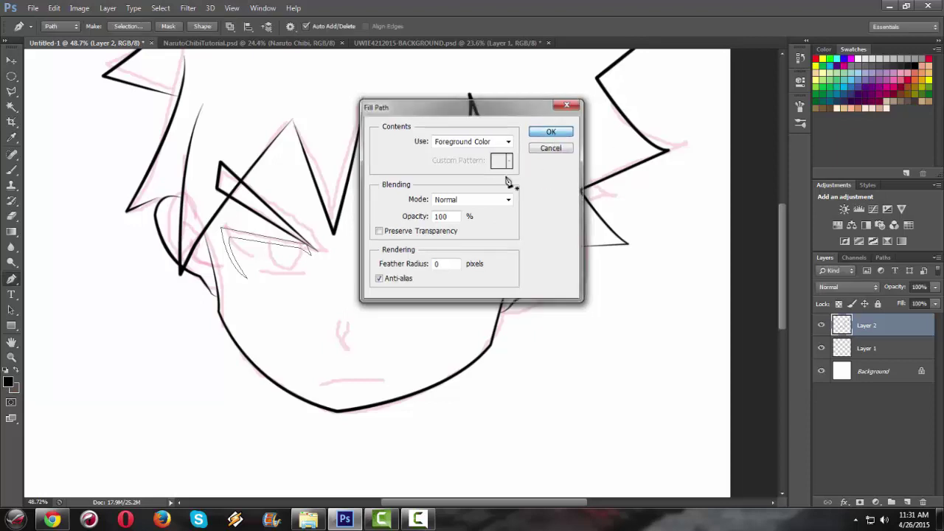
pyautogui.click(552, 132)
pyautogui.press('p')
pyautogui.rightClick(469, 191)
pyautogui.click(505, 210)
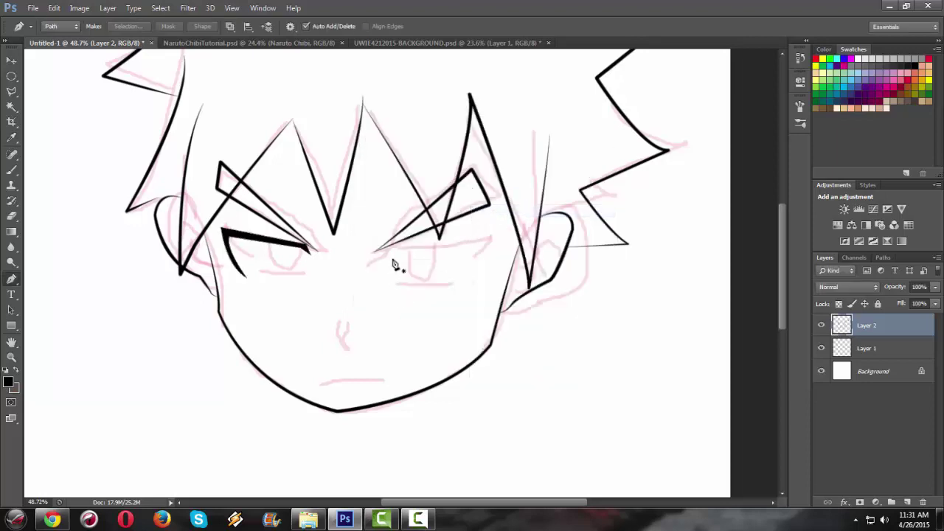
# Draw a closed Pen path for the right eye's thick upper lid, curving down at the outer corner
pyautogui.click(386, 259)
pyautogui.click(497, 239)
pyautogui.moveTo(475, 279); pyautogui.dragTo(460, 291)
pyautogui.keyDown('alt'); pyautogui.click(475, 279); pyautogui.keyUp('alt')
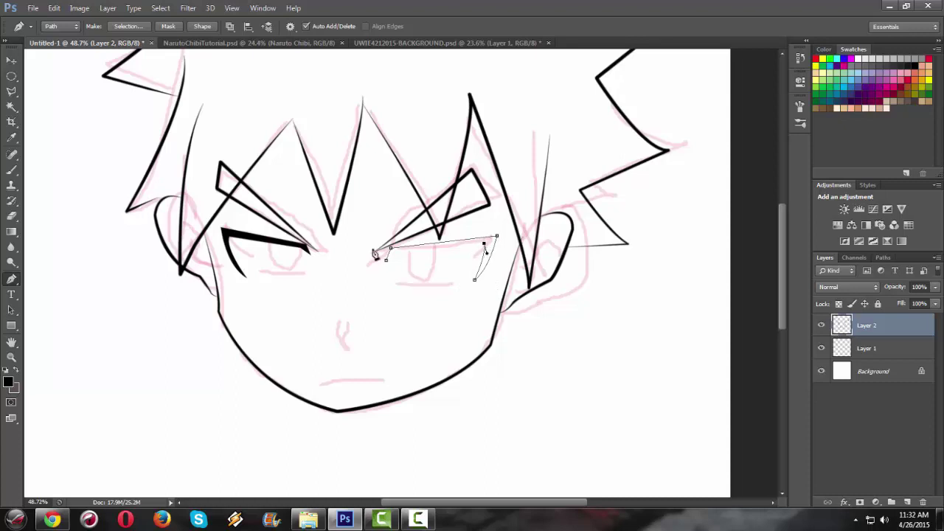
pyautogui.click(386, 261)
# Fill the right upper lid path with the foreground color and delete the path
pyautogui.rightClick(479, 190)
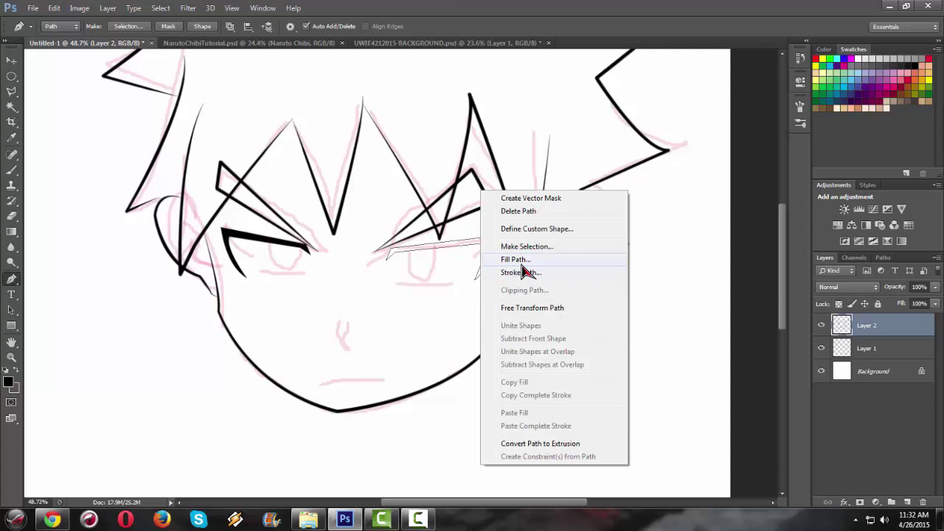
pyautogui.click(515, 259)
pyautogui.click(545, 130)
pyautogui.rightClick(464, 187)
pyautogui.click(509, 207)
# Ink the left eye's curved lower lid line with a brush-stroked Pen path and delete the path
pyautogui.click(253, 285)
pyautogui.moveTo(306, 289); pyautogui.dragTo(334, 279)
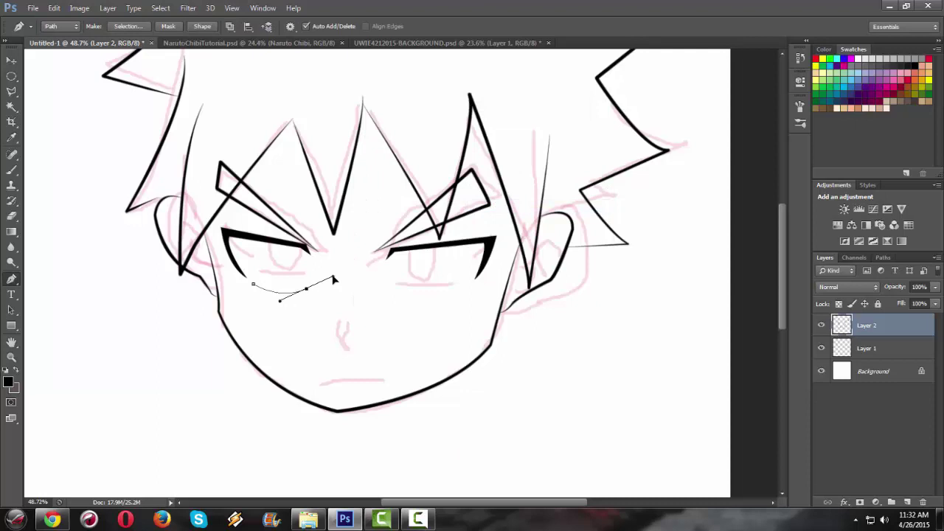
pyautogui.rightClick(453, 335)
pyautogui.click(541, 138)
pyautogui.click(553, 177)
pyautogui.rightClick(468, 169)
pyautogui.click(514, 187)
# Ink the right eye's curved lower lid line with a brush-stroked Pen path and delete the path
pyautogui.click(399, 287)
pyautogui.moveTo(462, 289); pyautogui.dragTo(492, 278)
pyautogui.rightClick(568, 234)
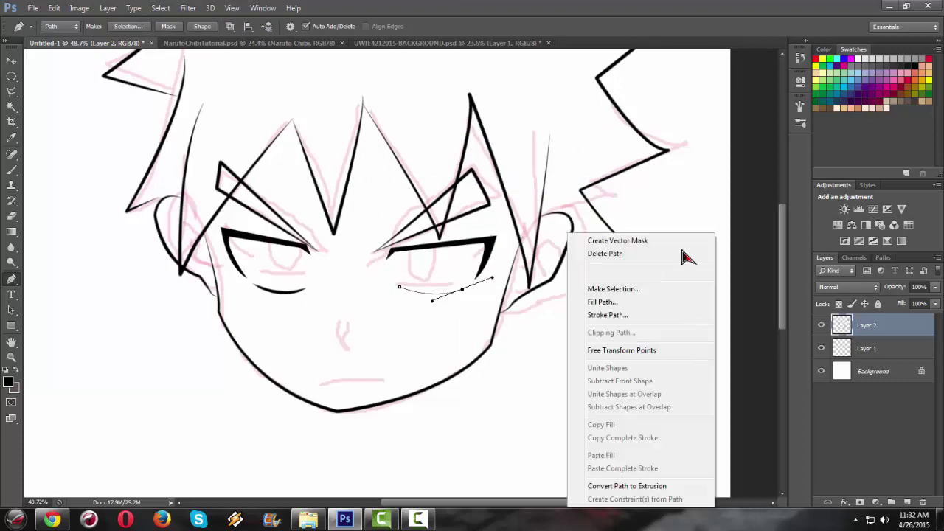
pyautogui.click(628, 315)
pyautogui.click(562, 184)
pyautogui.rightClick(599, 215)
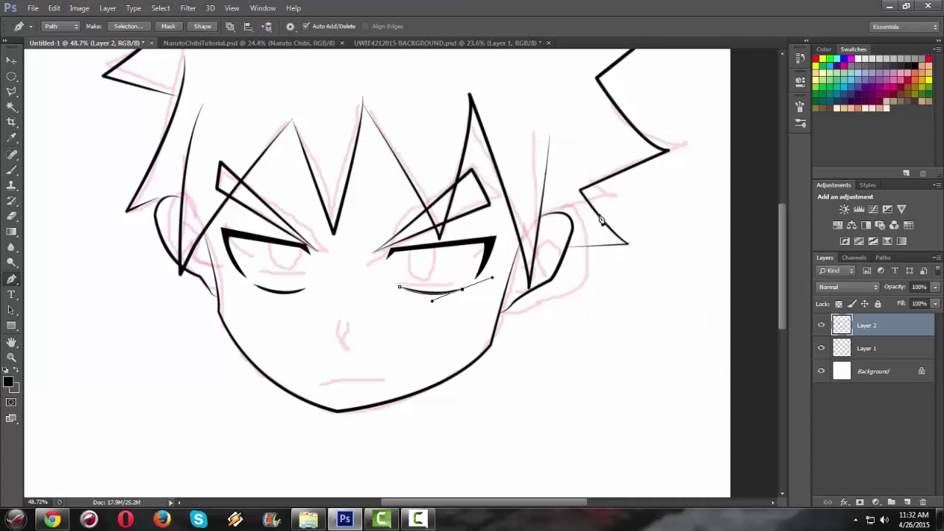
pyautogui.click(625, 237)
# Draw a small curved Pen path over the nose sketch
pyautogui.click(348, 323)
pyautogui.click(338, 320)
# Try filling the nose path with the foreground color, and undo the fill
pyautogui.rightClick(473, 256)
pyautogui.click(521, 302)
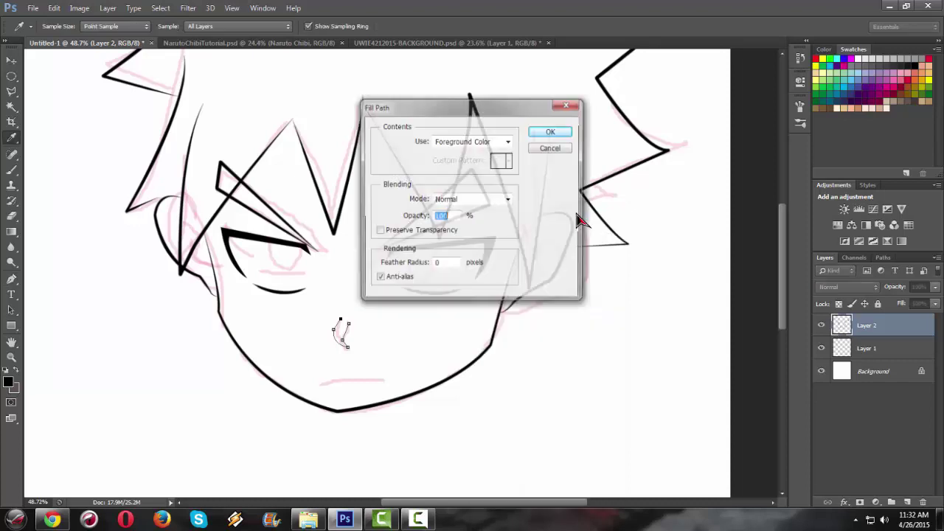
pyautogui.click(551, 132)
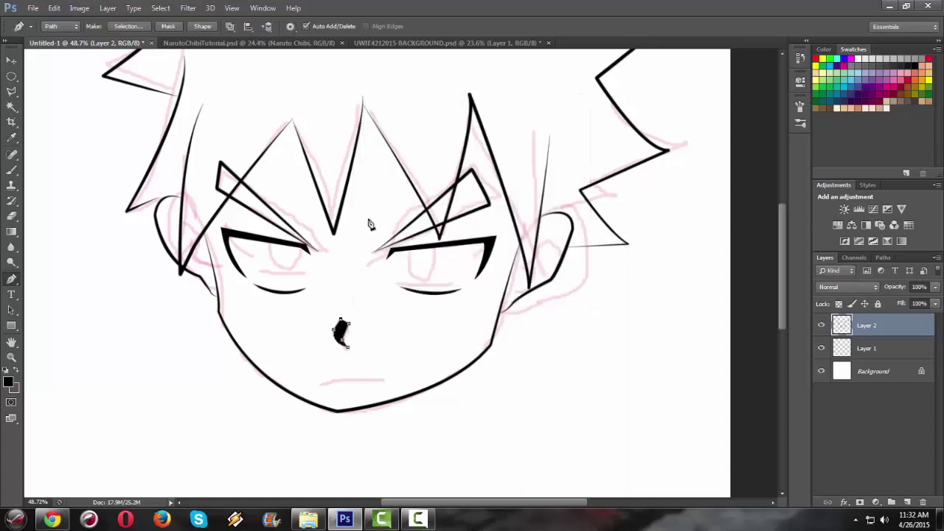
pyautogui.rightClick(388, 258)
pyautogui.press('Escape')
pyautogui.hotkey('ctrl', 'z')
# Stroke the nose path with the Brush and delete the path
pyautogui.rightClick(370, 220)
pyautogui.click(413, 298)
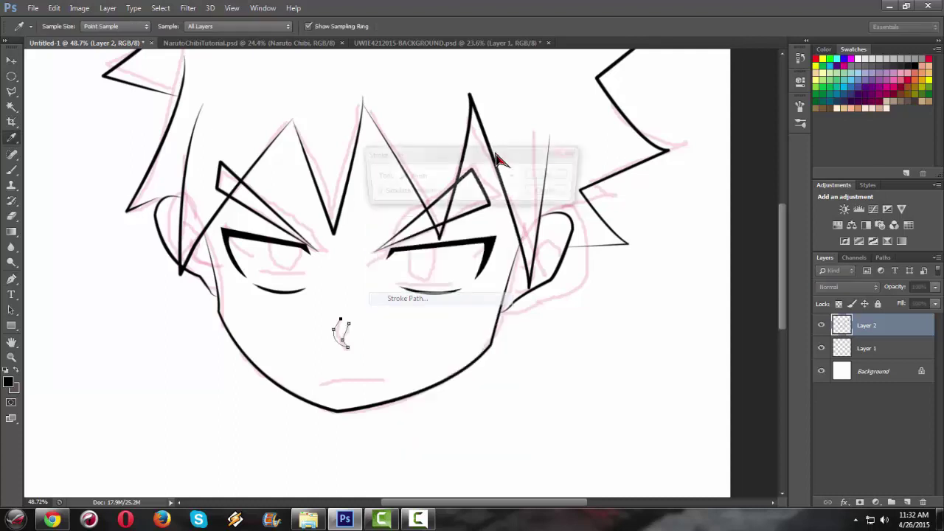
pyautogui.click(549, 179)
pyautogui.rightClick(361, 184)
pyautogui.click(409, 200)
# Ink the mouth as a slightly frowning curve with a brush-stroked Pen path and delete the path
pyautogui.click(315, 376)
pyautogui.moveTo(380, 379); pyautogui.dragTo(406, 396)
pyautogui.rightClick(396, 272)
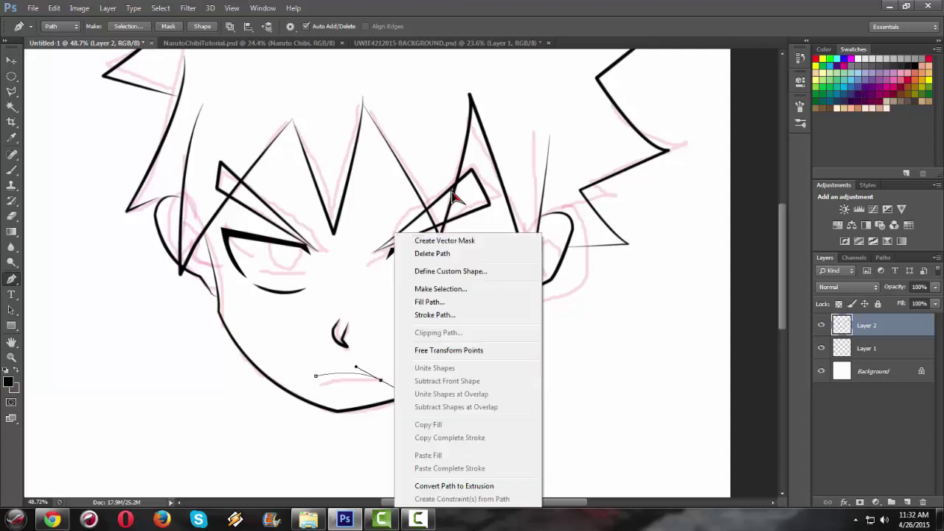
pyautogui.click(424, 315)
pyautogui.click(555, 182)
pyautogui.rightClick(404, 180)
pyautogui.click(451, 203)
# Ink the left iris as a U-shaped curve hanging from the upper lid with a brush-stroked Pen path and delete the path
pyautogui.click(257, 240)
pyautogui.moveTo(273, 286); pyautogui.dragTo(281, 293)
pyautogui.moveTo(301, 248); pyautogui.dragTo(303, 201)
pyautogui.rightClick(486, 220)
pyautogui.click(546, 299)
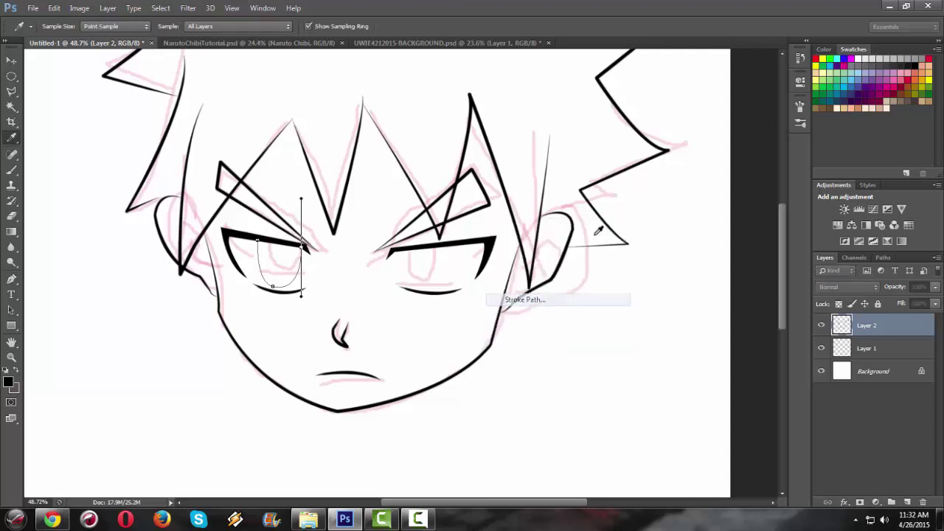
pyautogui.press('Return')
pyautogui.rightClick(525, 162)
pyautogui.click(552, 182)
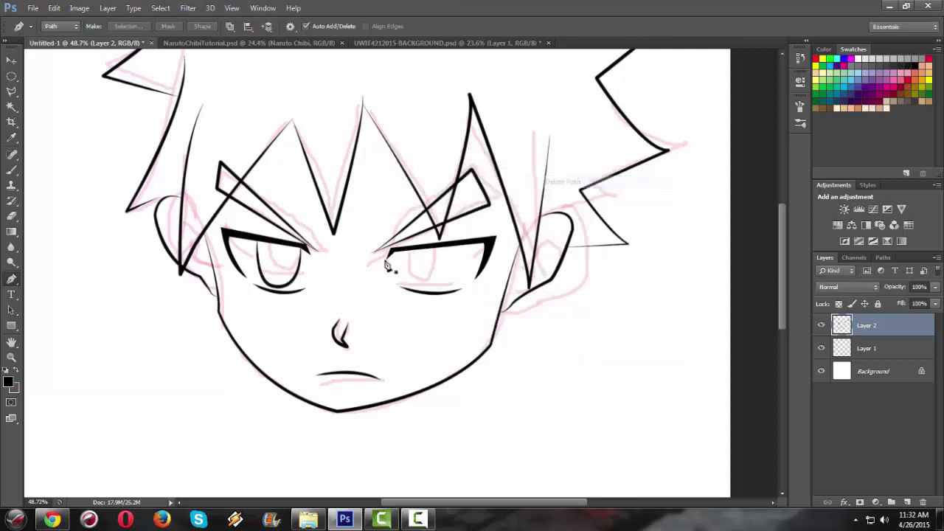
# Ink the right iris as a U-shaped curve hanging from the upper lid with a brush-stroked Pen path and delete the path
pyautogui.click(415, 249)
pyautogui.moveTo(424, 292); pyautogui.dragTo(422, 287)
pyautogui.moveTo(461, 242); pyautogui.dragTo(460, 193)
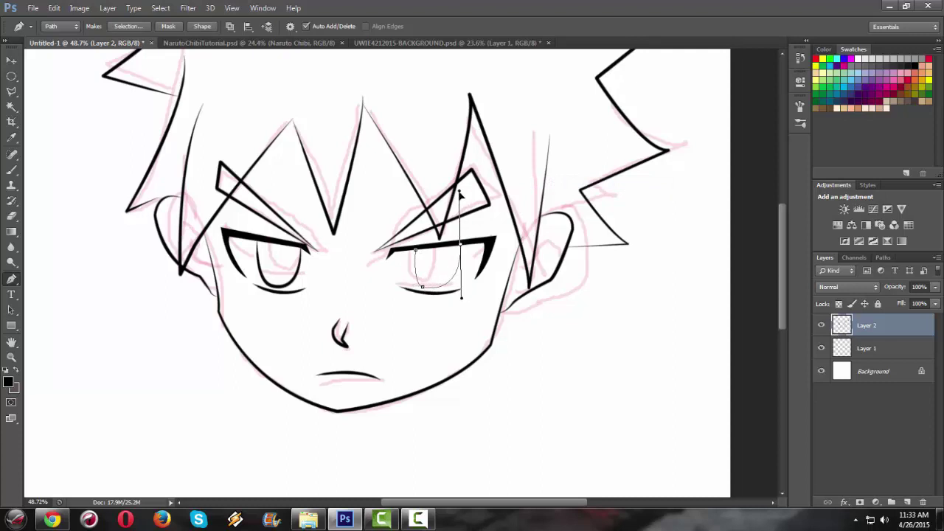
pyautogui.rightClick(532, 209)
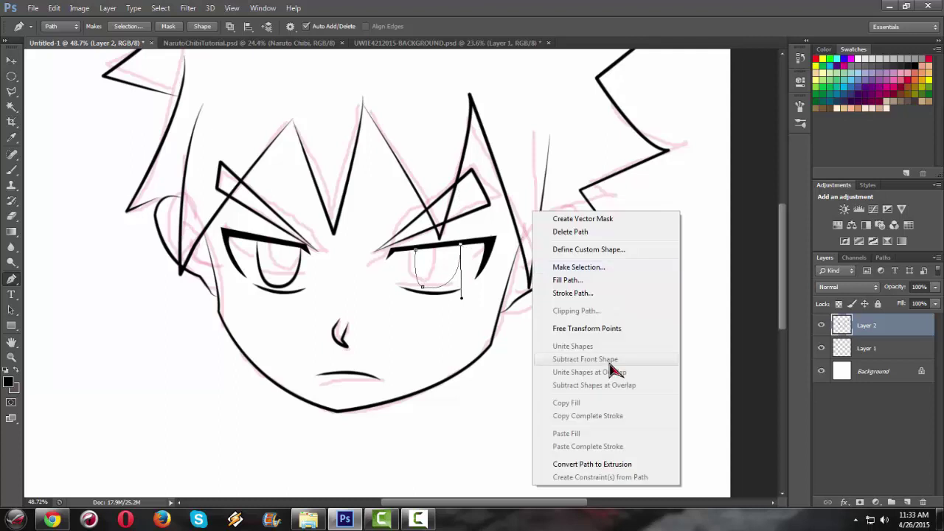
pyautogui.click(600, 293)
pyautogui.press('Return')
pyautogui.rightClick(612, 200)
pyautogui.click(634, 223)
# Hide the red sketch on Layer 1 so only the inked line art shows
pyautogui.click(821, 348)
pyautogui.scroll(-3, 525, 269)
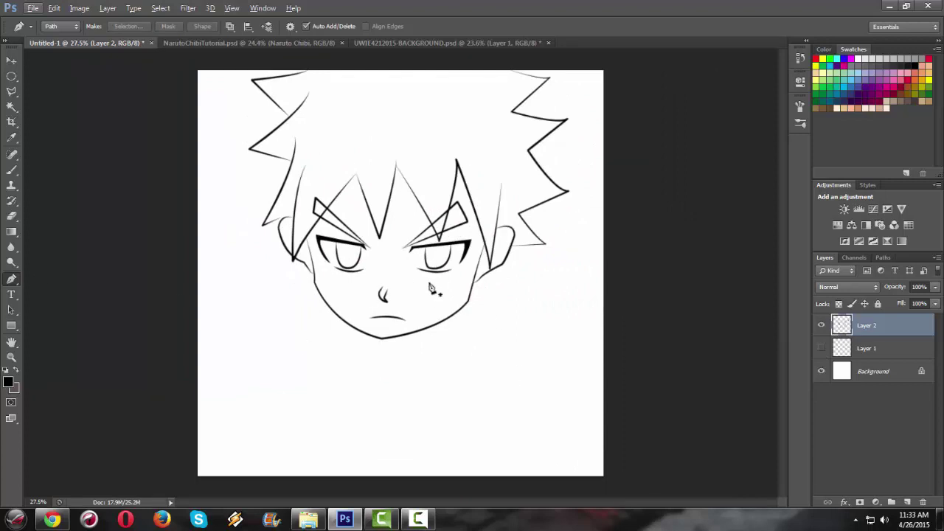
pyautogui.scroll(1, 430, 284)
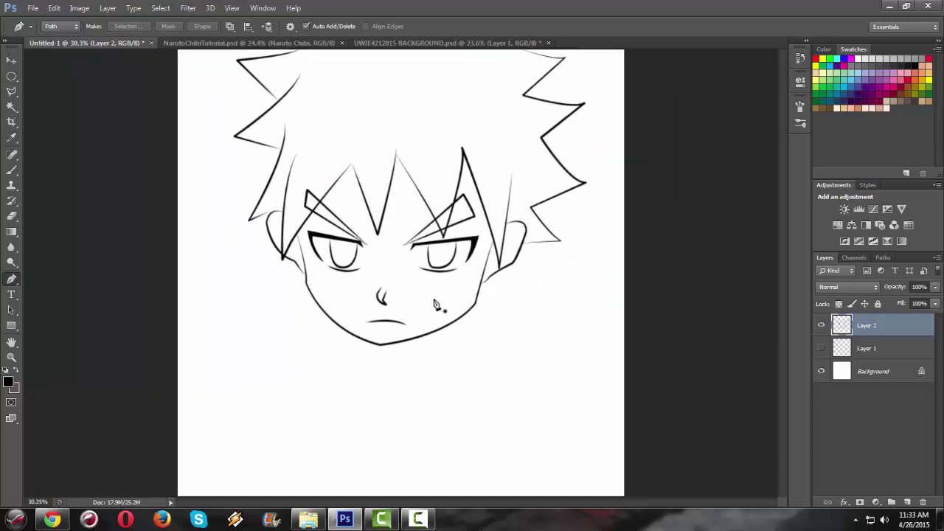
# Display the Layer 1 sketch alone for comparison, and switch back to showing only the inked Layer 2
pyautogui.click(820, 329)
pyautogui.click(821, 348)
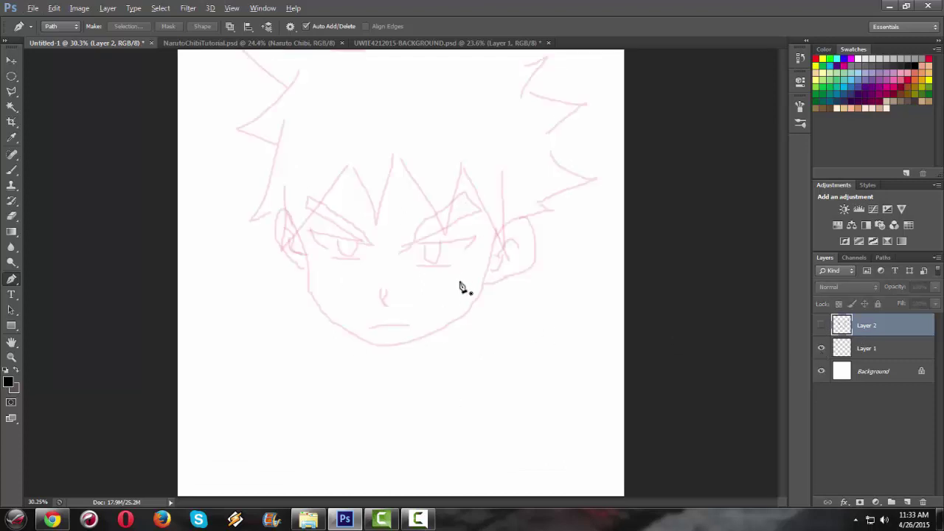
pyautogui.scroll(1, 459, 313)
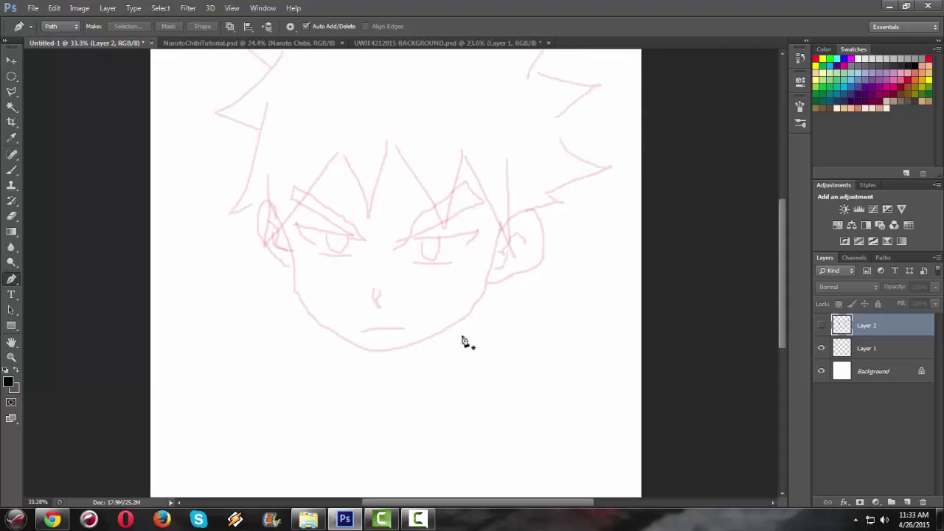
pyautogui.click(822, 325)
pyautogui.click(821, 348)
pyautogui.scroll(-1, 530, 364)
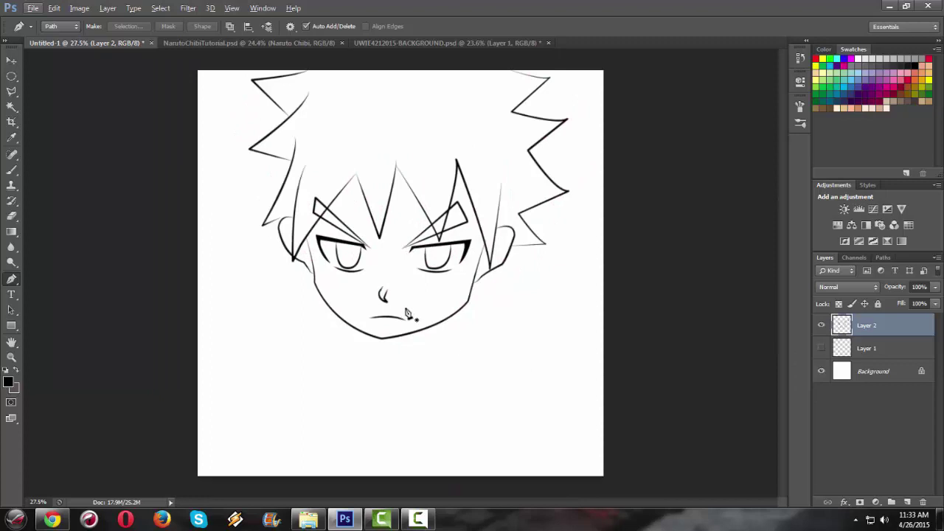
pyautogui.scroll(3, 387, 297)
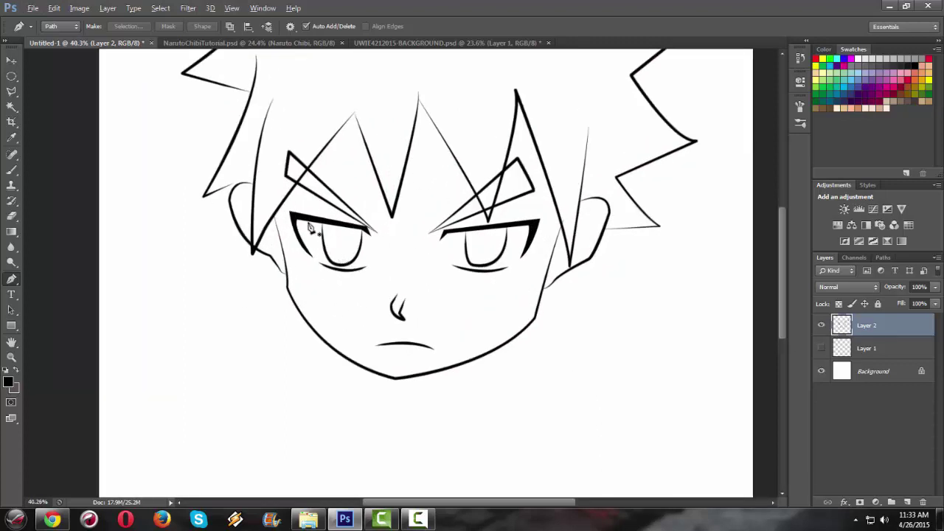
pyautogui.scroll(-1, 316, 224)
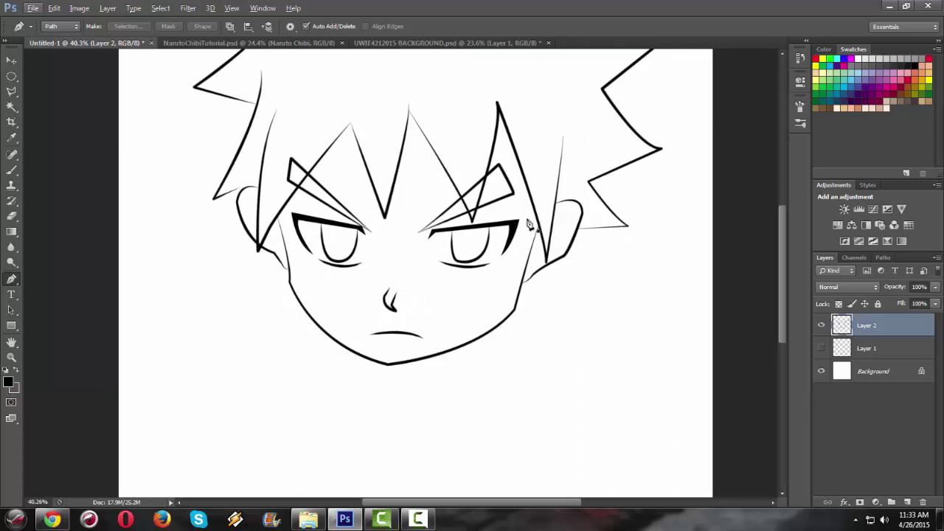
pyautogui.scroll(-4, 522, 207)
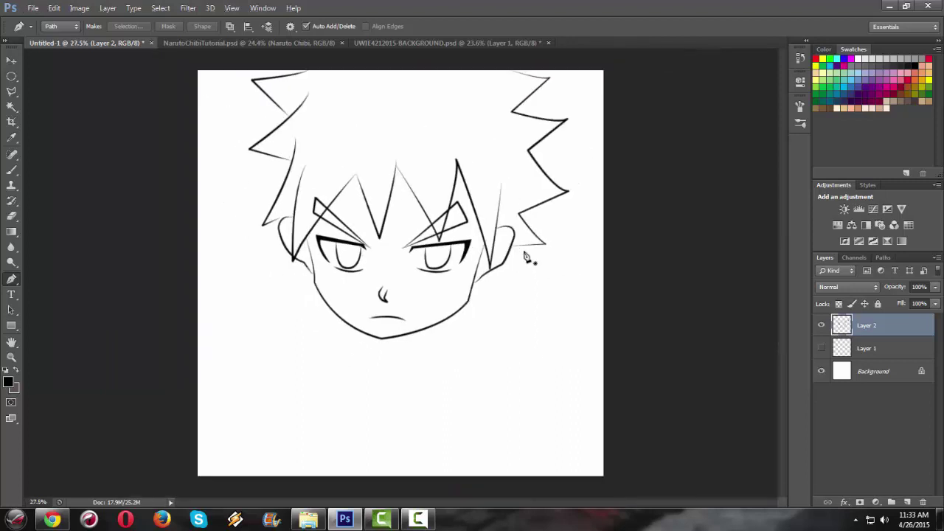
pyautogui.scroll(1, 521, 267)
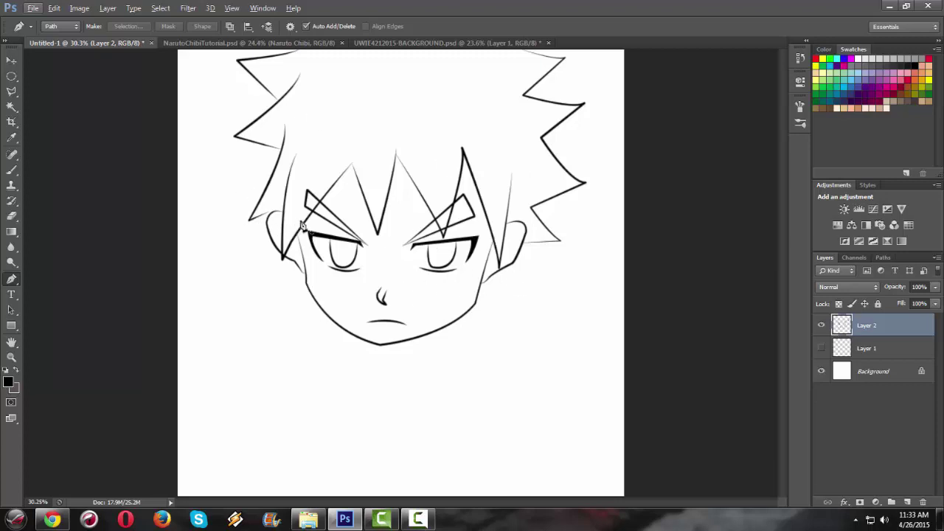
# Switch to the NarutoChibiTutorial.psd document, hide the Naruto Chibi group and examine the rough sketch beneath it
pyautogui.click(288, 44)
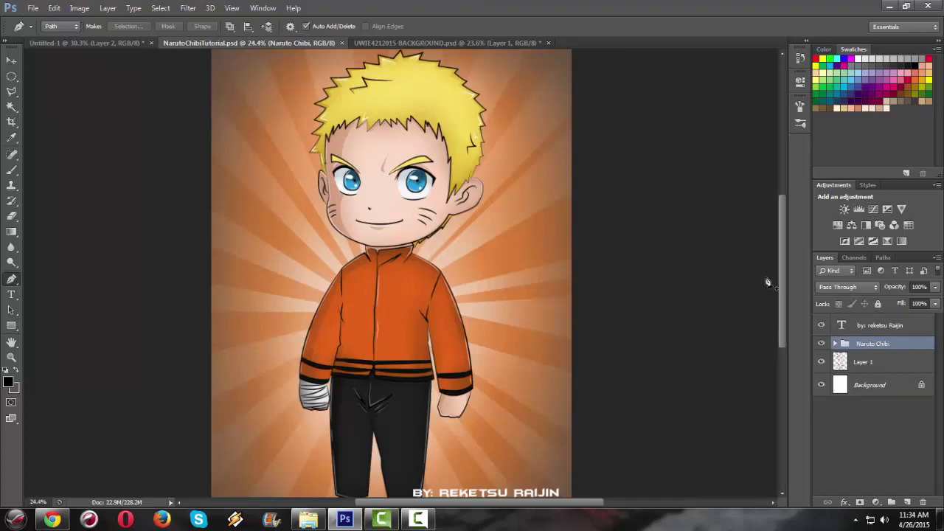
pyautogui.click(820, 344)
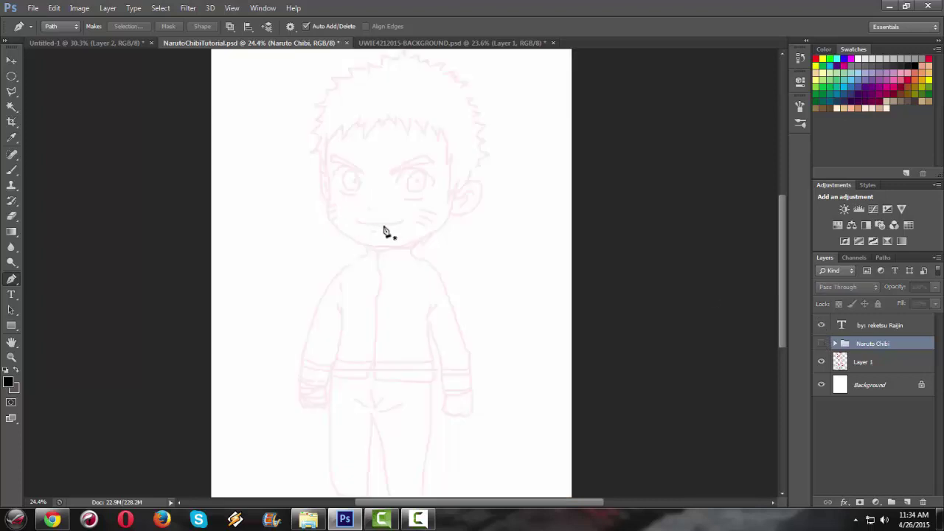
pyautogui.scroll(1, 432, 270)
pyautogui.scroll(-2, 436, 233)
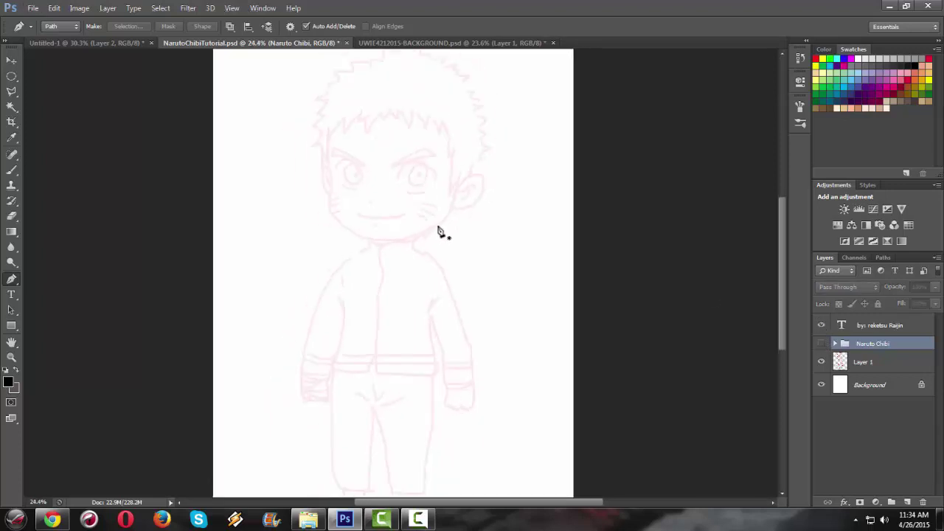
pyautogui.scroll(2, 438, 235)
pyautogui.scroll(-2, 440, 236)
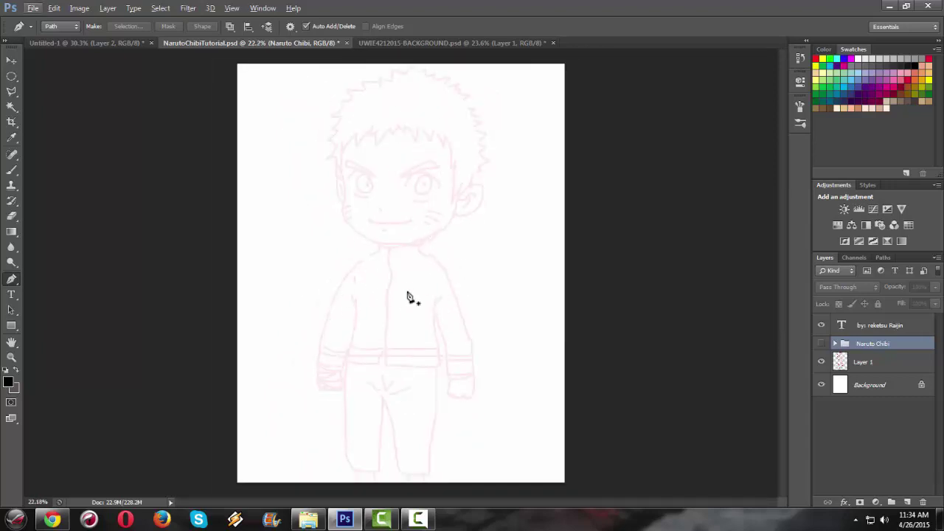
pyautogui.scroll(1, 405, 298)
pyautogui.scroll(1, 427, 263)
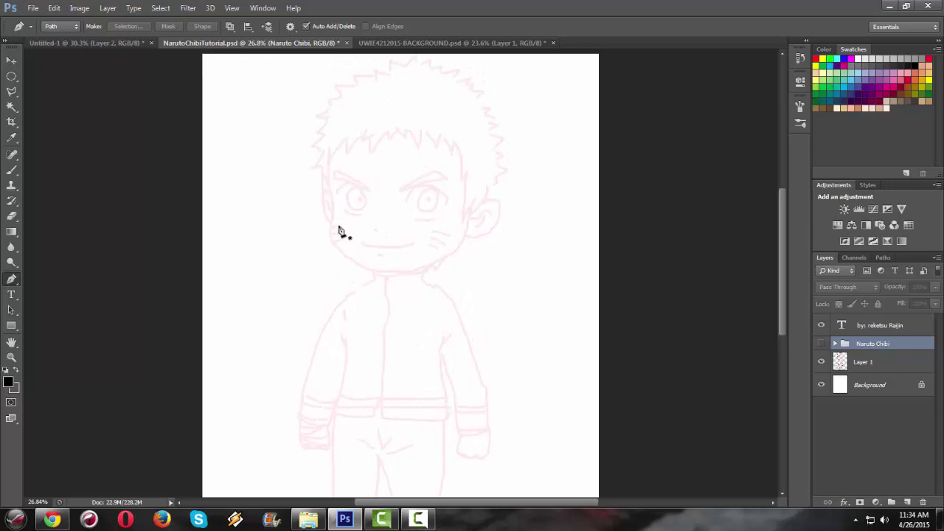
# Select the Brush tool while viewing the chibi sketch, and switch back to the Pen tool
pyautogui.click(11, 170)
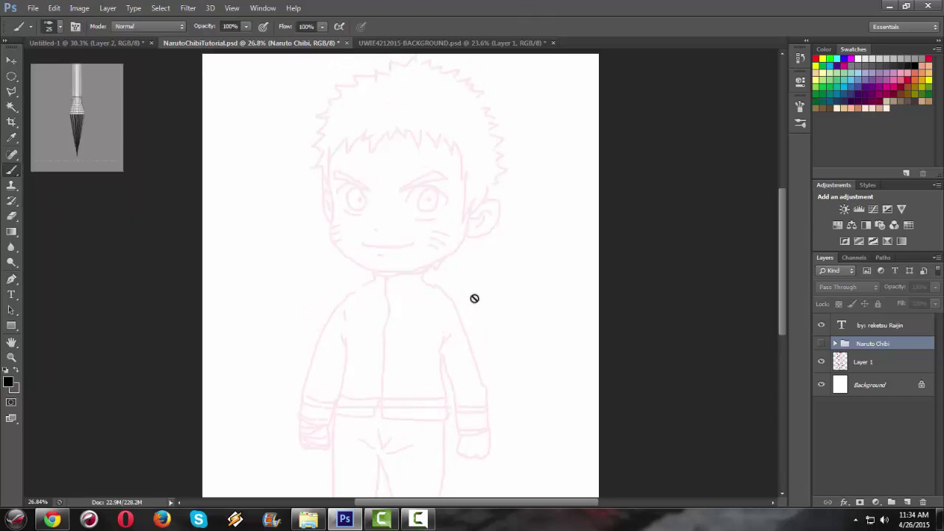
pyautogui.scroll(-1, 469, 320)
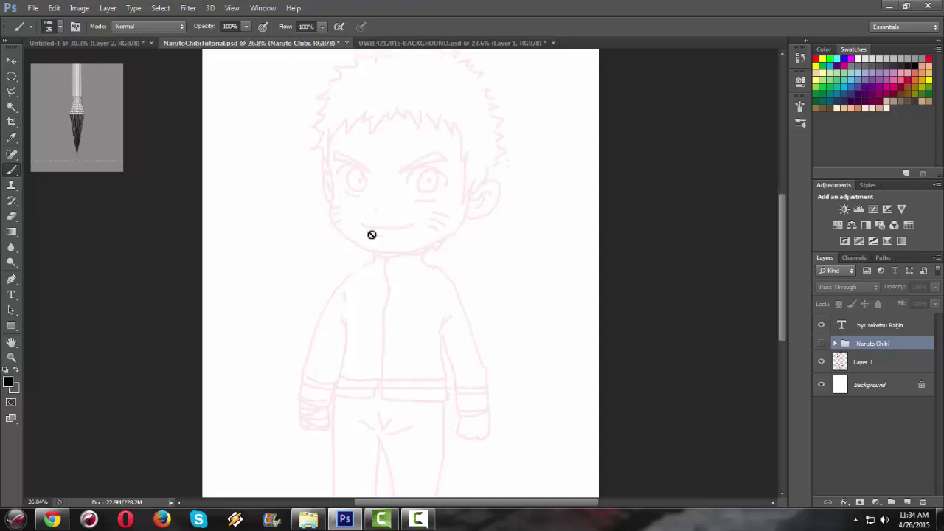
pyautogui.scroll(-1, 398, 313)
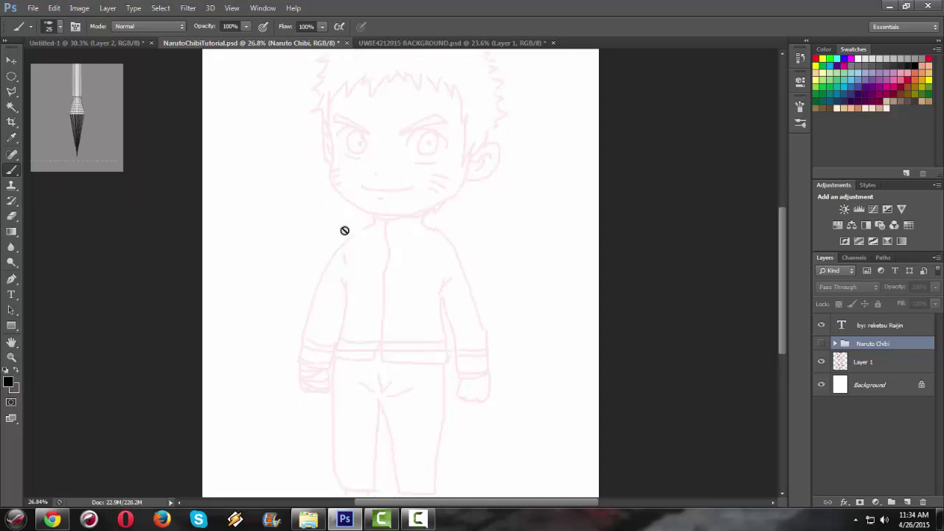
pyautogui.scroll(1, 457, 302)
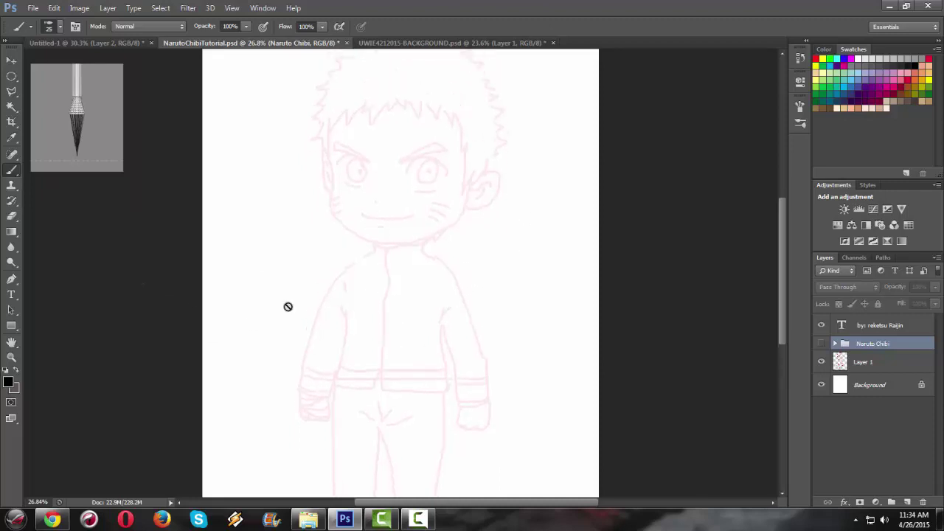
pyautogui.click(11, 279)
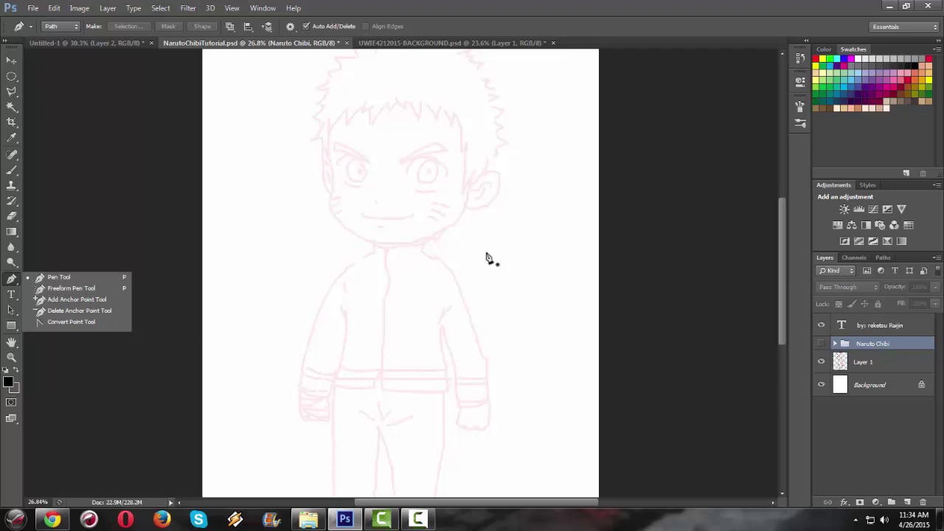
# Show the Naruto Chibi group again and fit the whole finished artwork in view
pyautogui.click(821, 344)
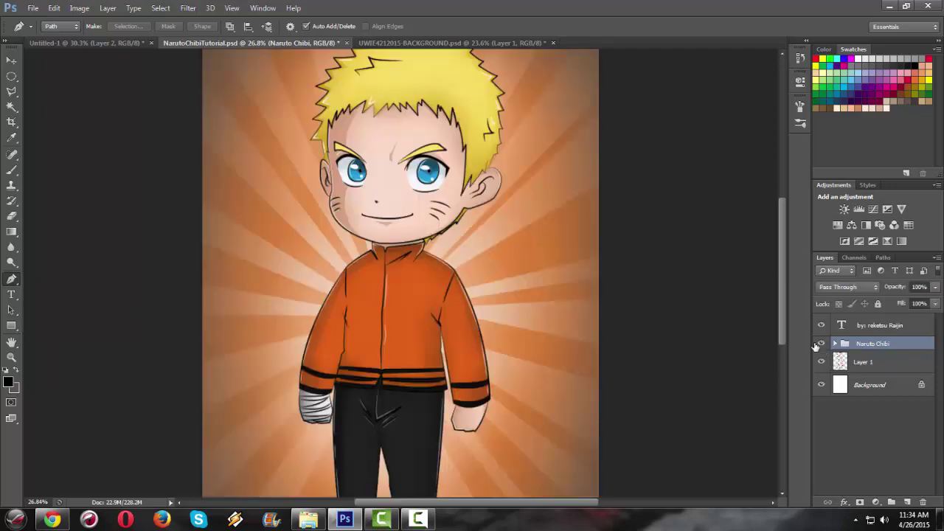
pyautogui.hotkey('ctrl', '0')
pyautogui.press('alt')
pyautogui.press('Right')
pyautogui.press('Right')
pyautogui.press('Right')
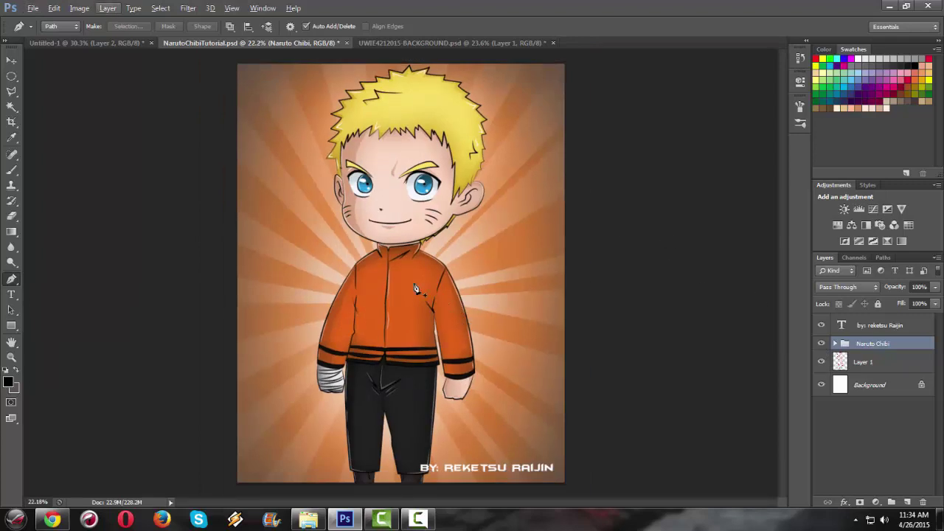
# Return to the Untitled-1 document and examine the inked line art of the head
pyautogui.click(133, 43)
pyautogui.scroll(-1, 448, 317)
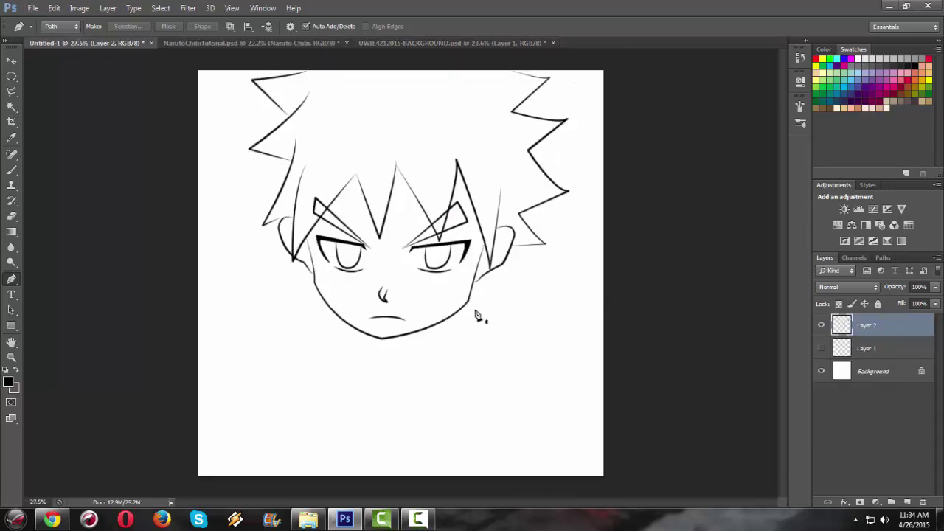
pyautogui.scroll(2, 477, 315)
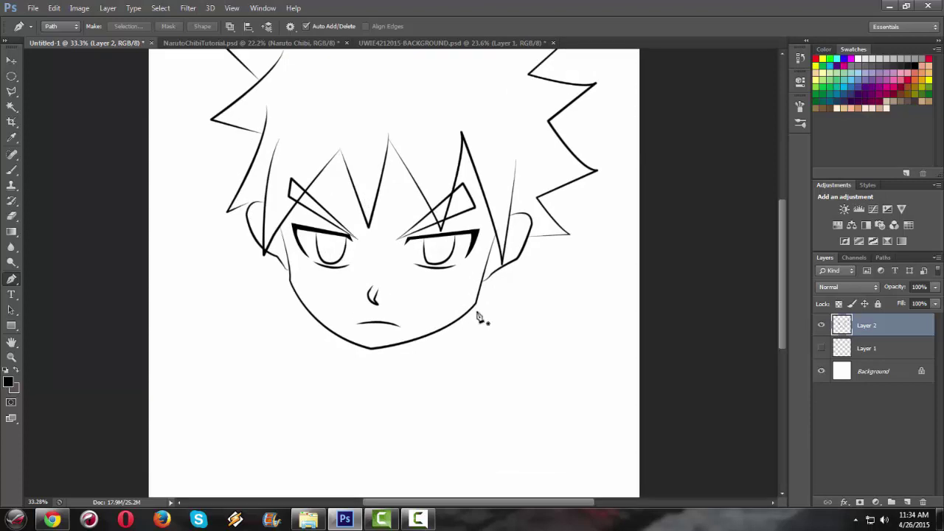
pyautogui.scroll(-1, 544, 235)
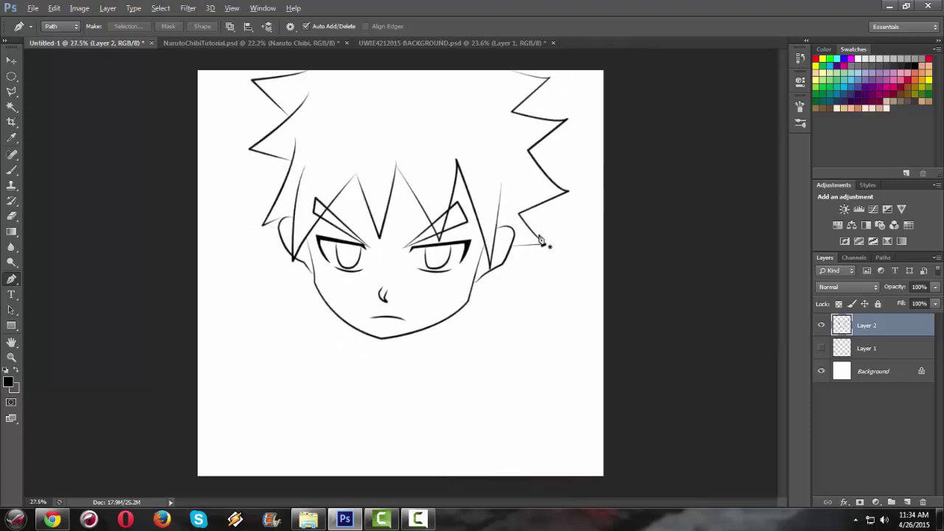
pyautogui.scroll(1, 490, 260)
pyautogui.press('alt')
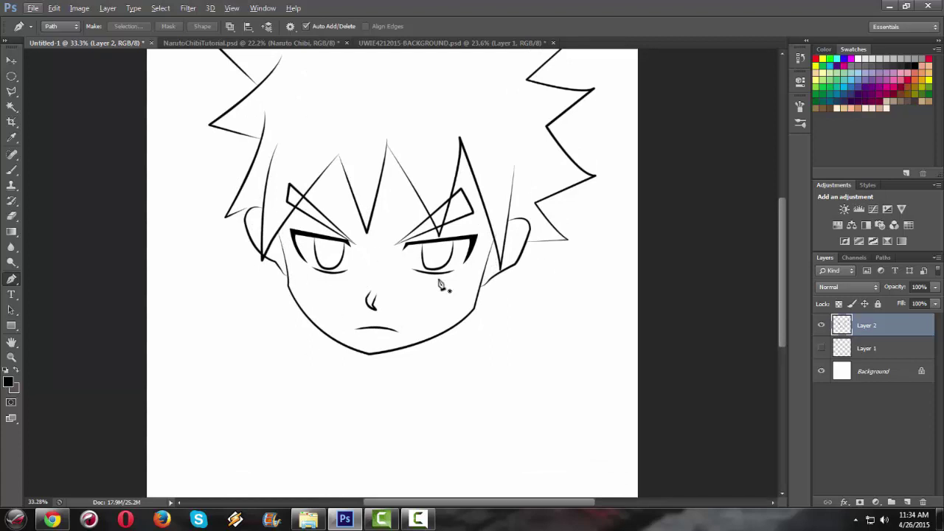
pyautogui.scroll(-1, 443, 288)
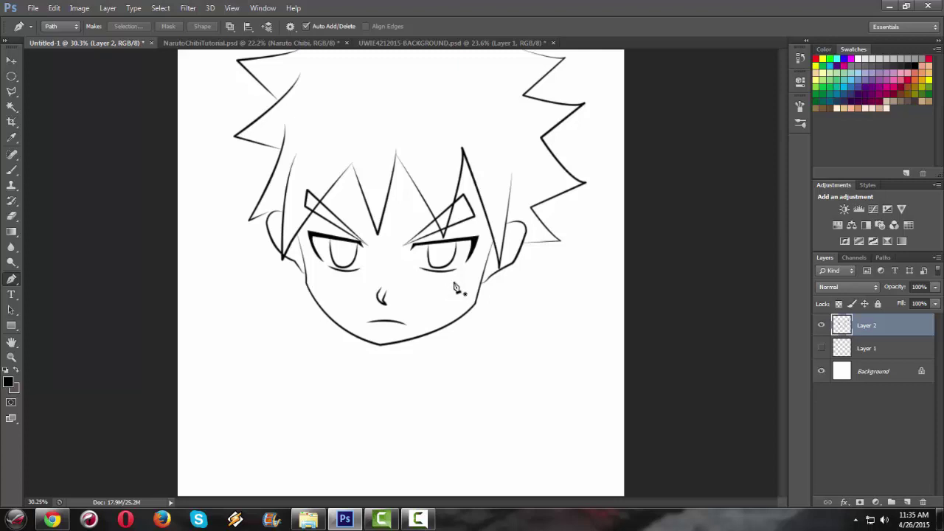
pyautogui.scroll(1, 455, 289)
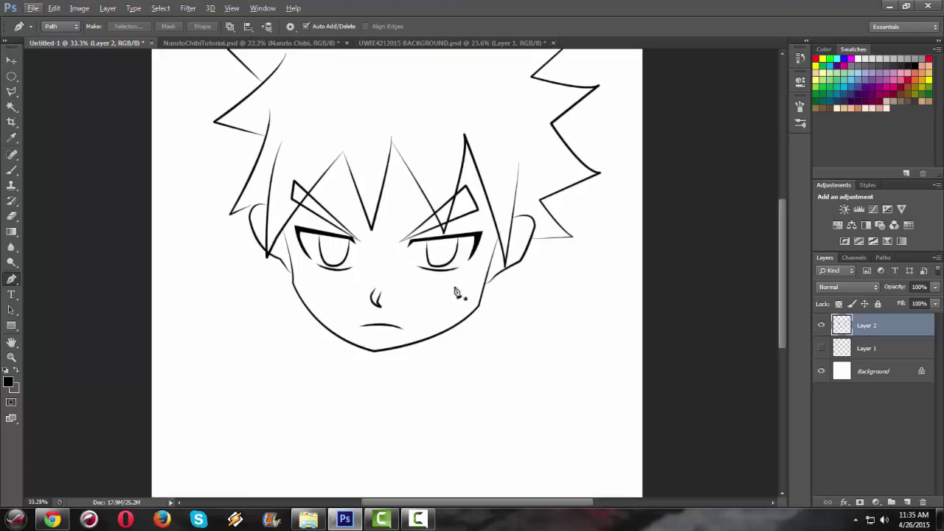